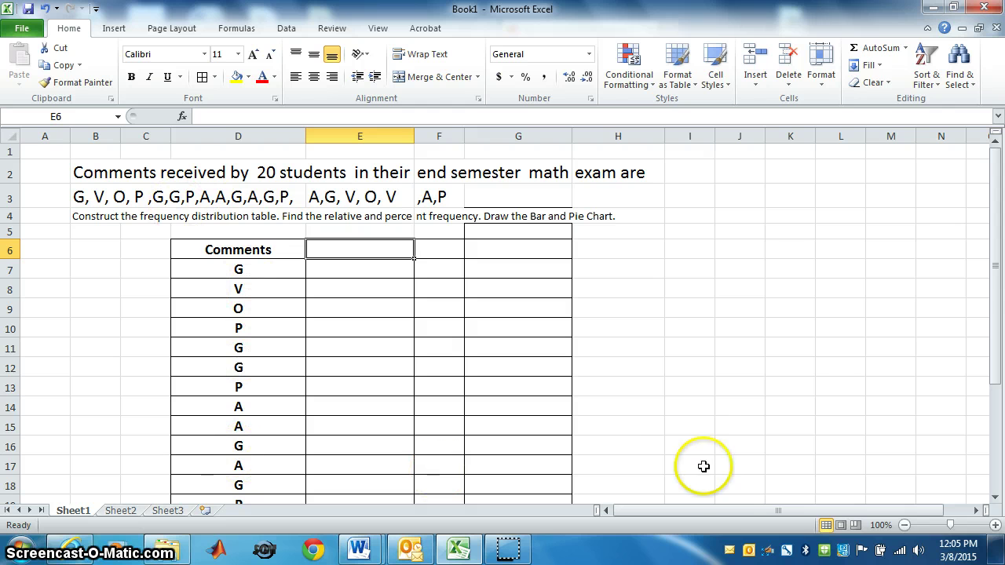
# Step: Enter the grades O, V, G, A and P down cells E7 to E11
pyautogui.click(335, 270)
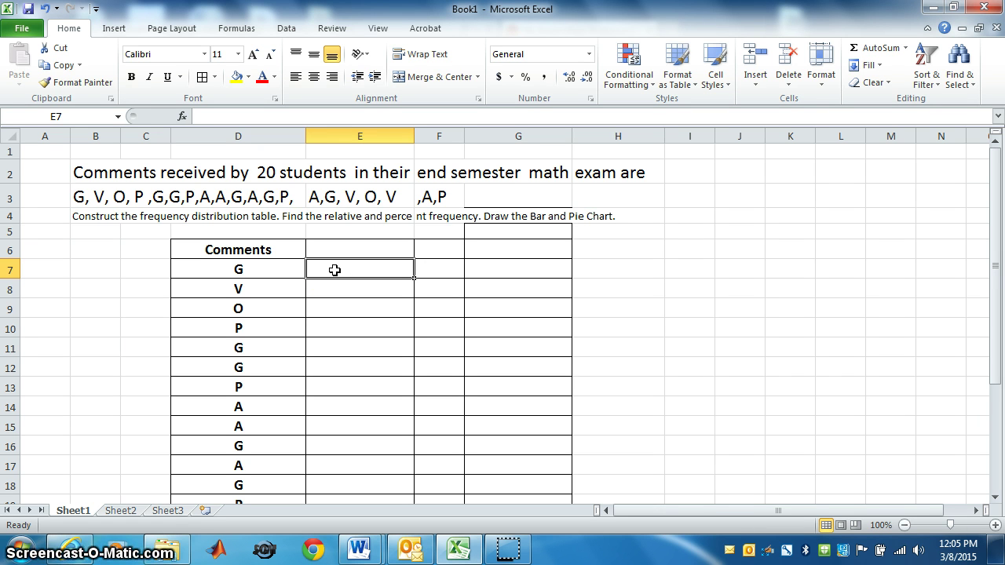
pyautogui.write('O')
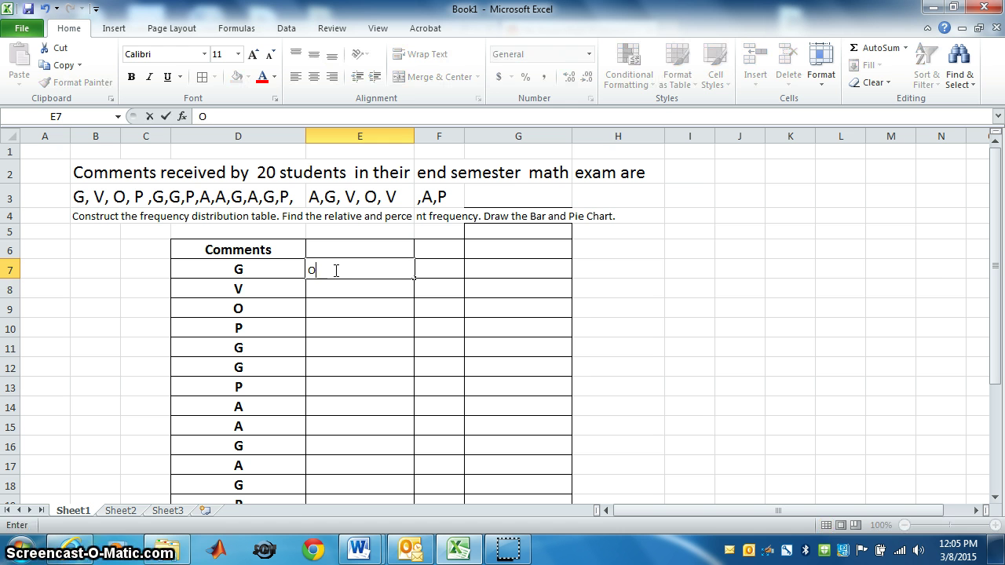
pyautogui.press('Return')
pyautogui.write('V')
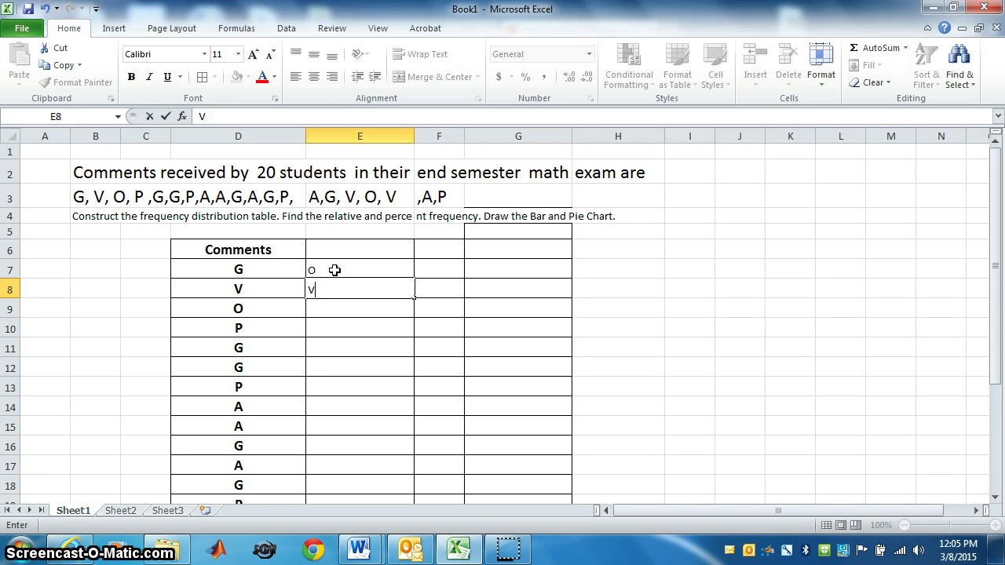
pyautogui.press('Return')
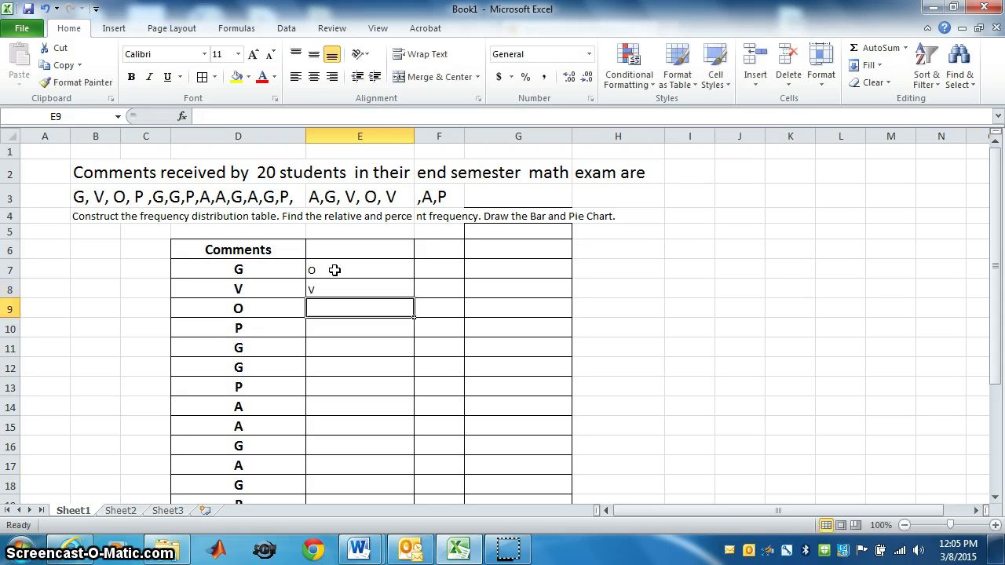
pyautogui.write('G')
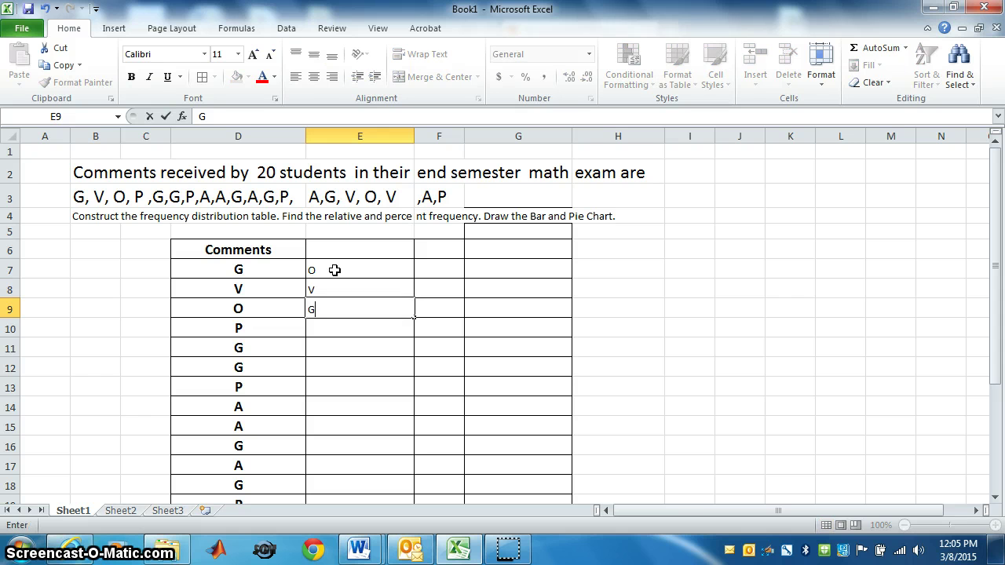
pyautogui.press('Return')
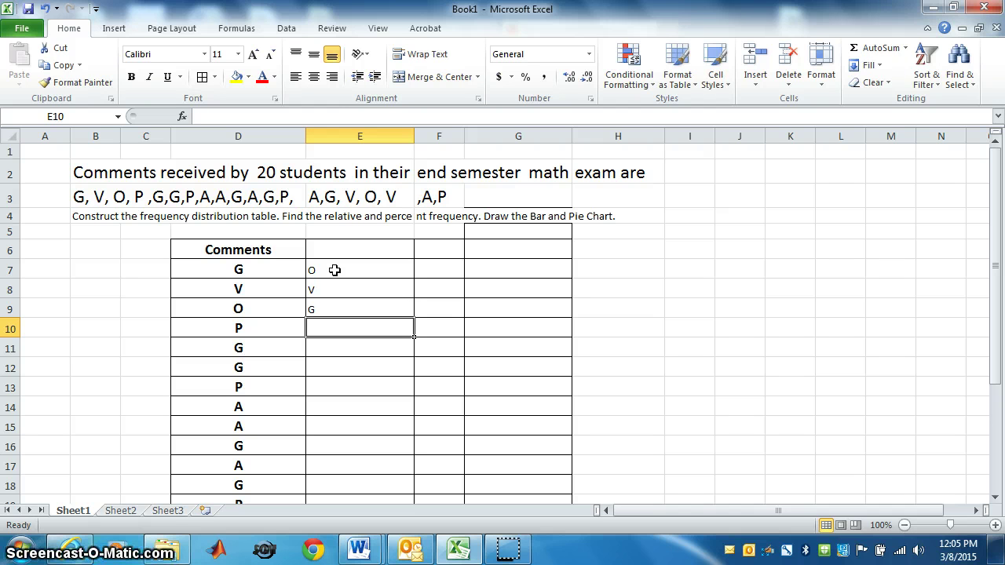
pyautogui.write('A')
pyautogui.press('Return')
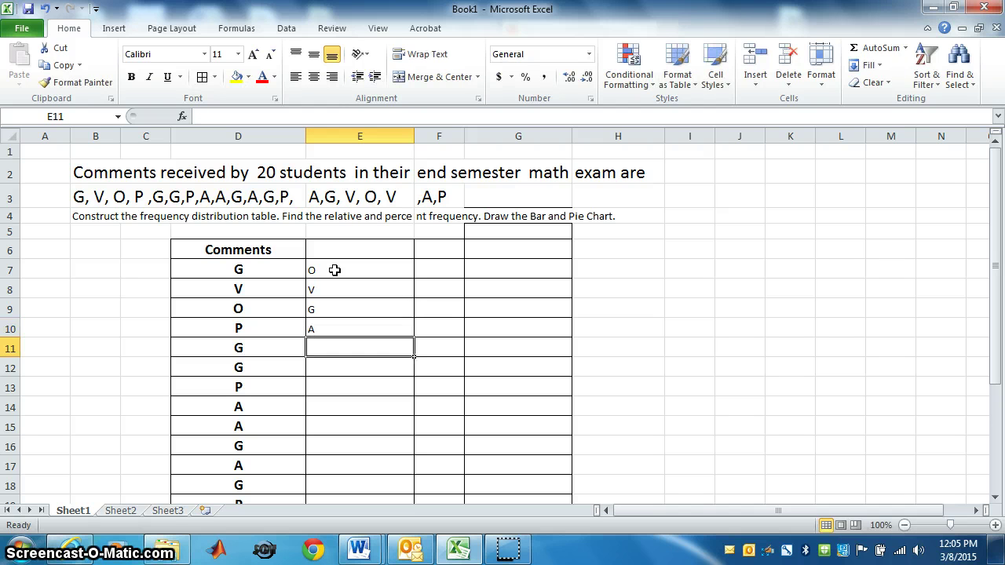
pyautogui.write('P')
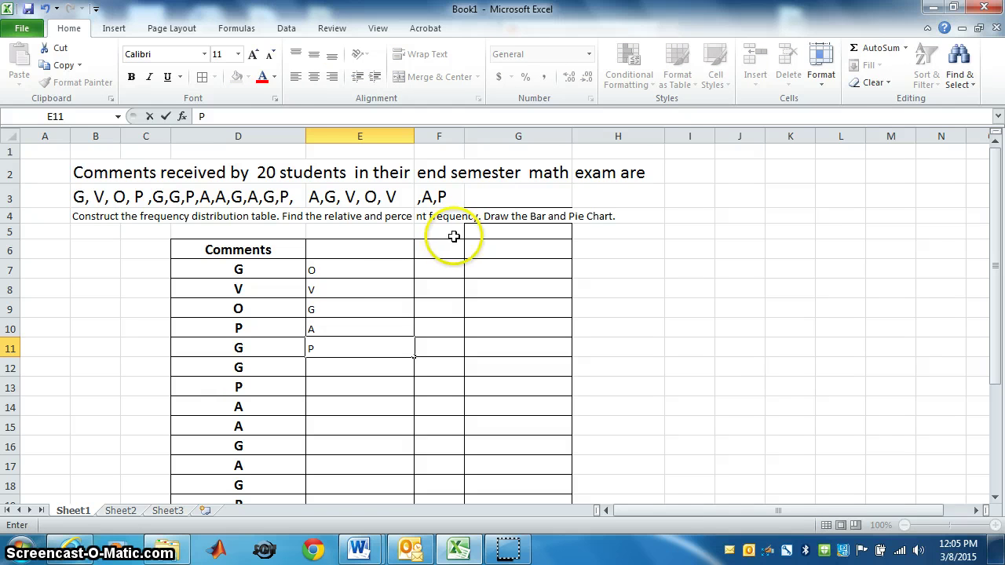
pyautogui.click(428, 252)
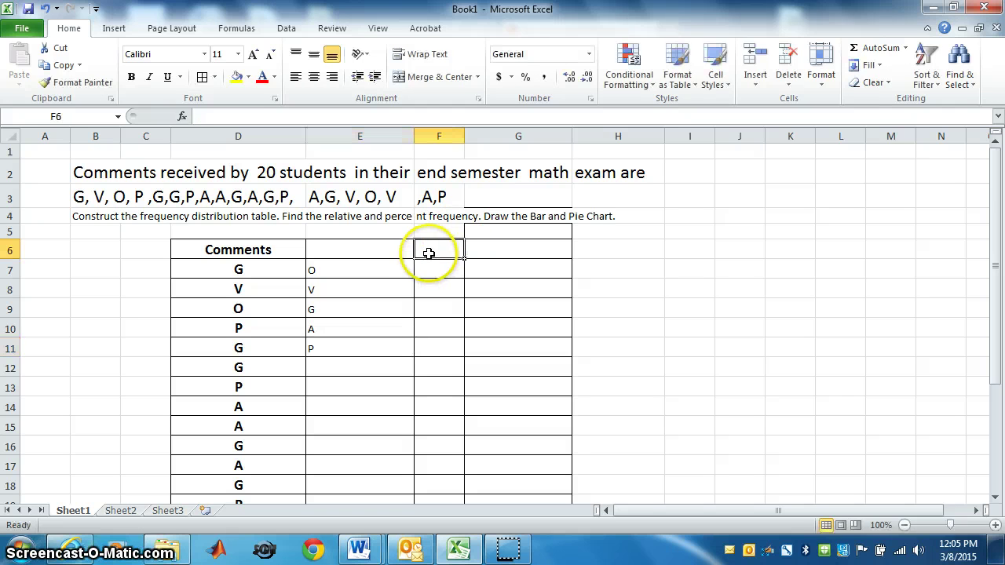
# Step: Type the COMMENTS heading in E6 and start an F heading in F6
pyautogui.click(322, 249)
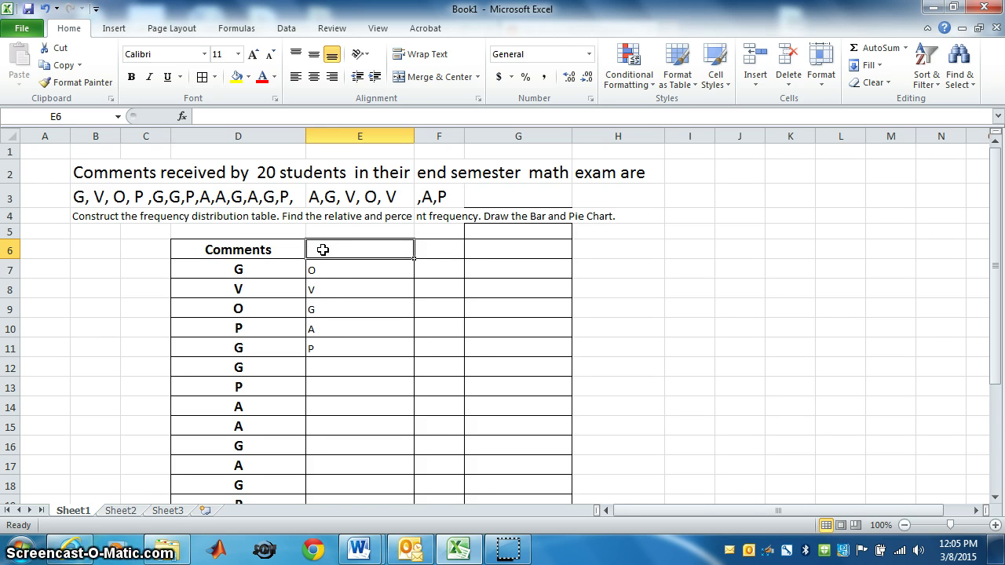
pyautogui.write('COMMENTS')
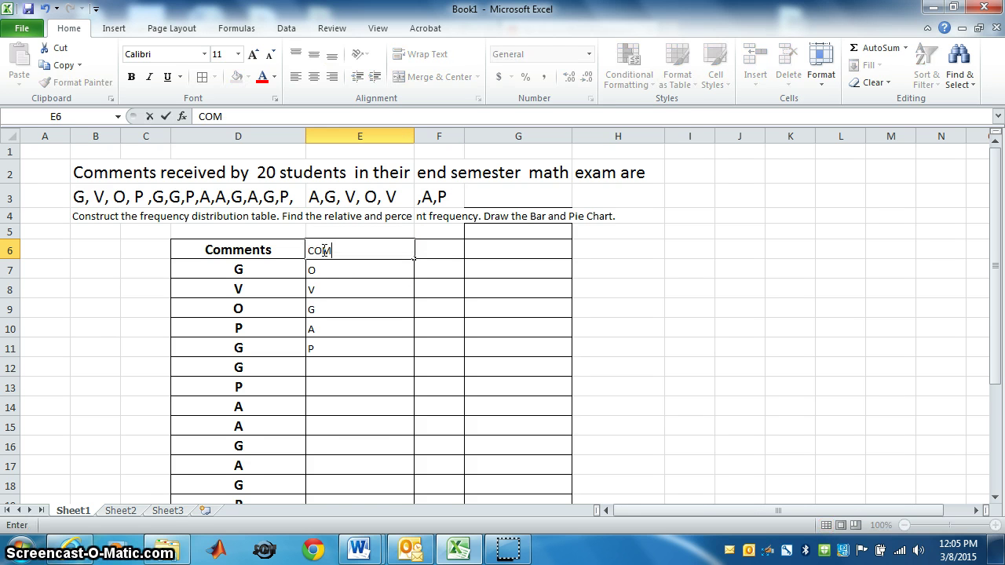
pyautogui.click(432, 250)
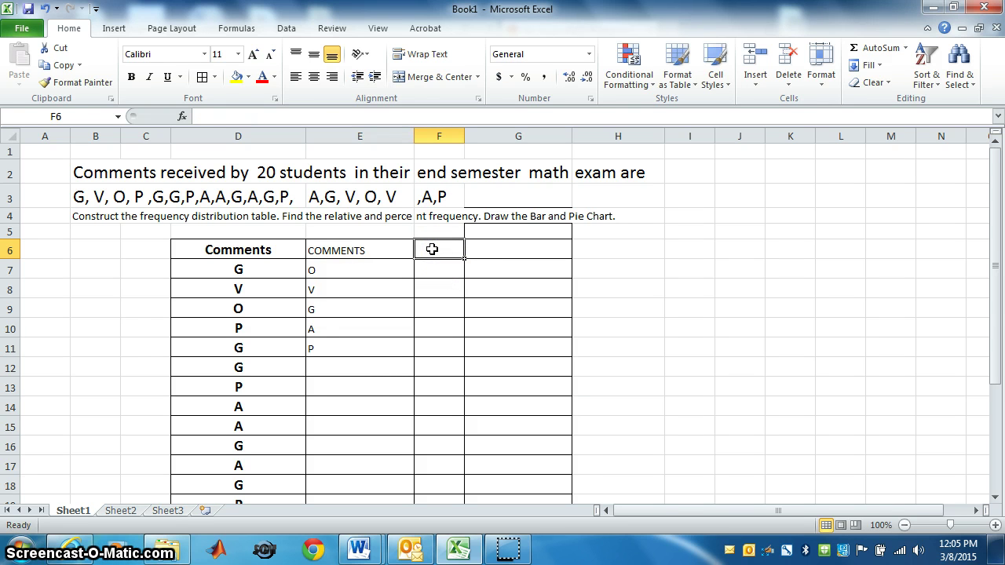
pyautogui.write('F')
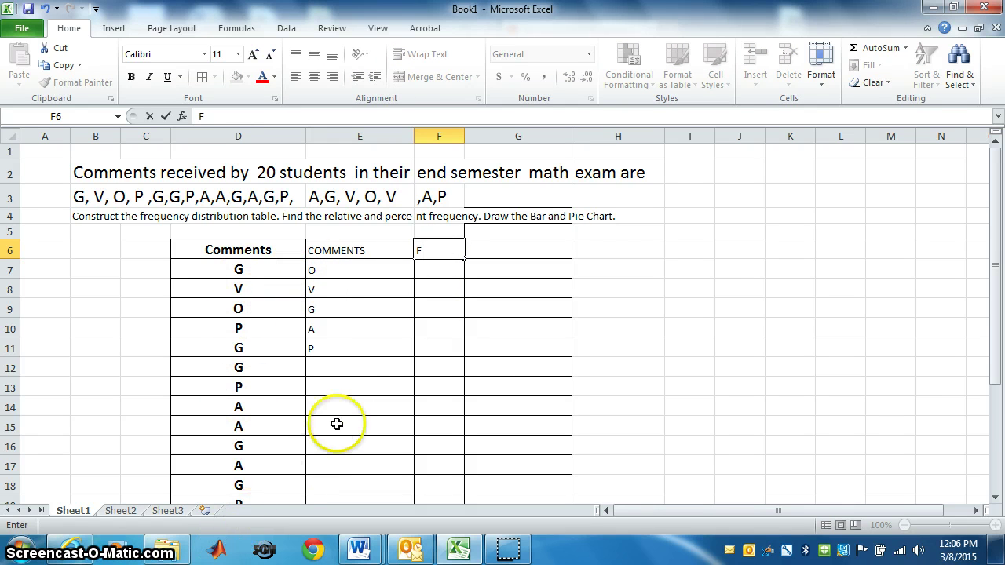
# Step: Start a formula in F7, then erase a mistaken column D range reference
pyautogui.click(426, 269)
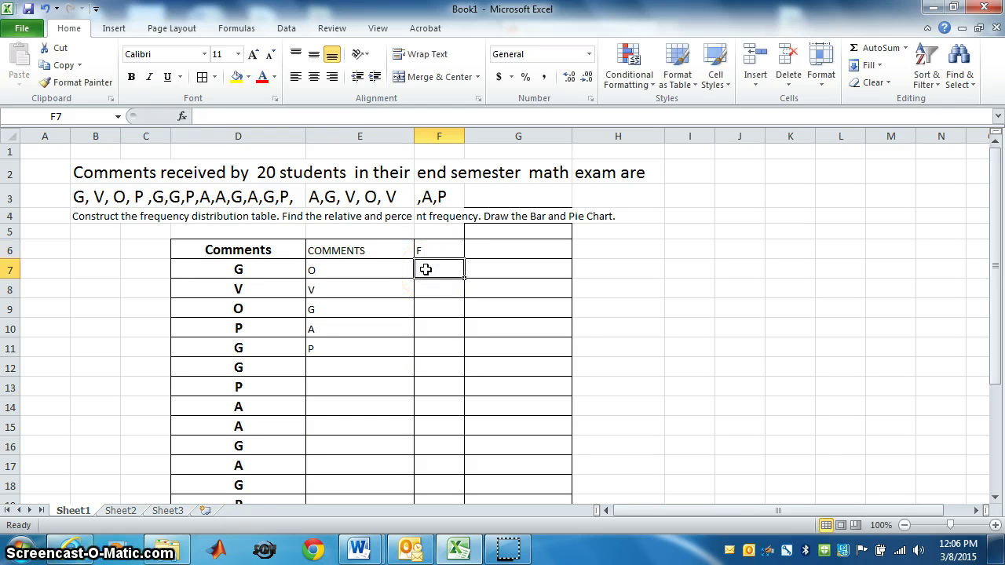
pyautogui.write('=')
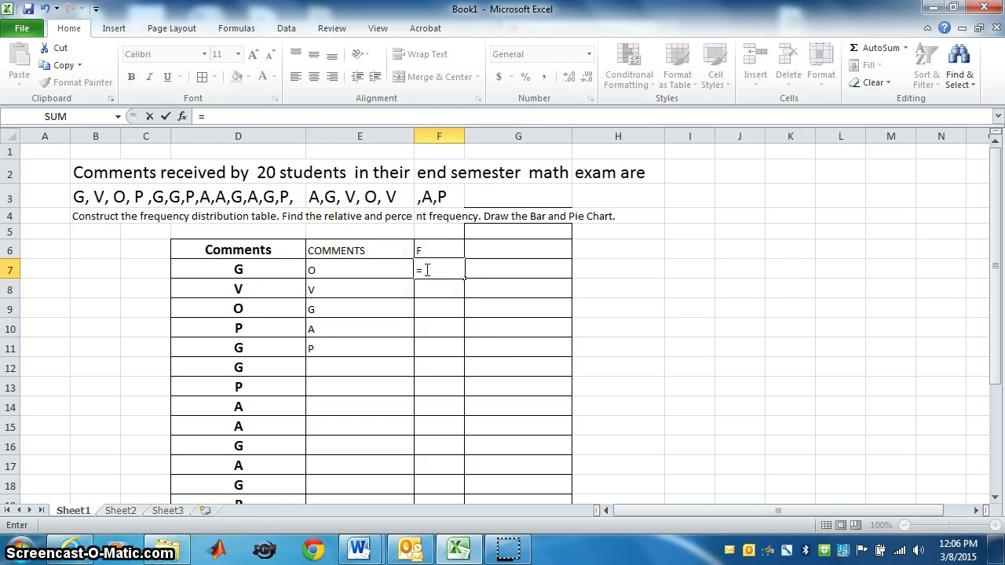
pyautogui.click(241, 267)
pyautogui.moveTo(241, 267); pyautogui.dragTo(241, 350)
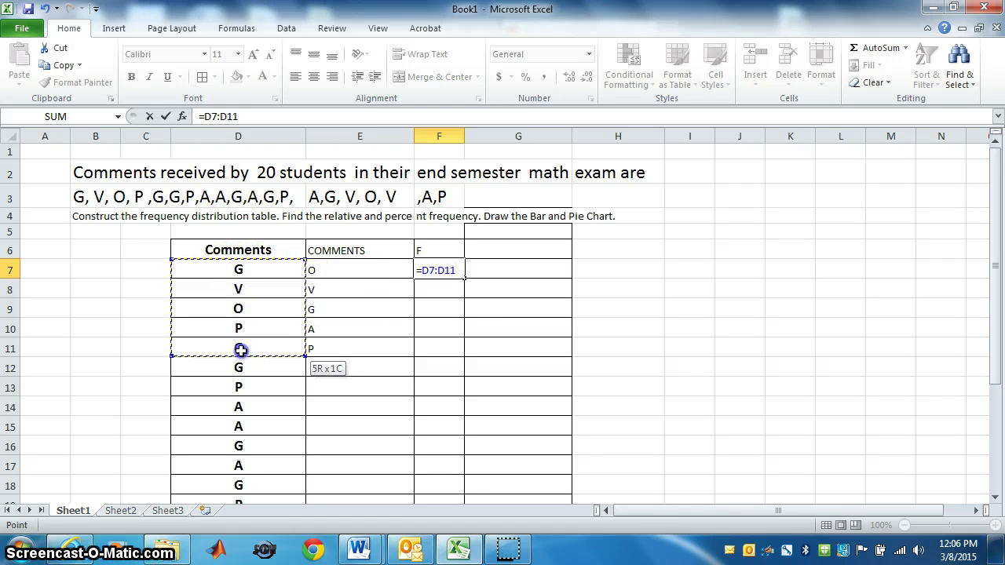
pyautogui.press('BackSpace')
pyautogui.press('BackSpace')
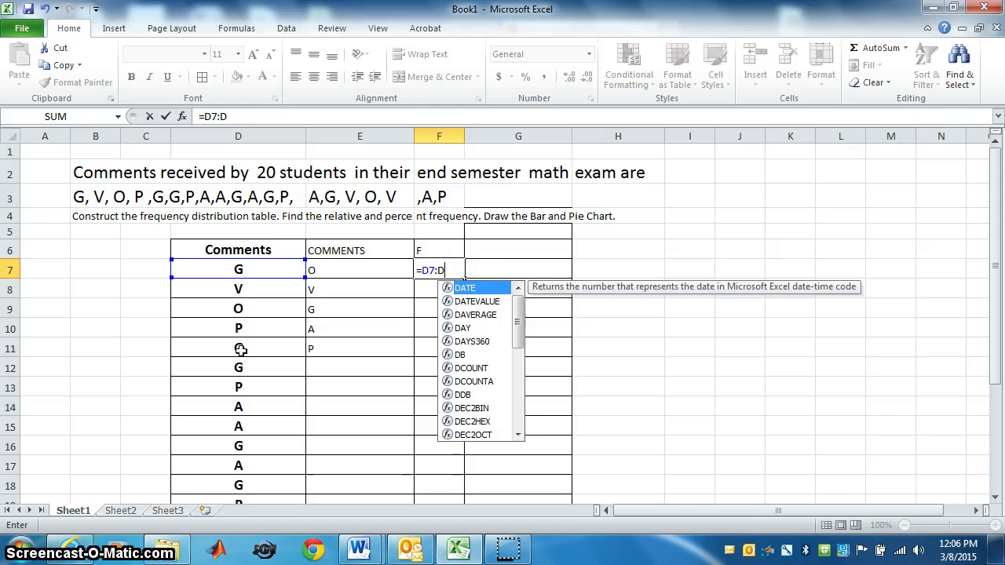
pyautogui.press('BackSpace')
pyautogui.press('BackSpace')
pyautogui.press('BackSpace')
pyautogui.press('BackSpace')
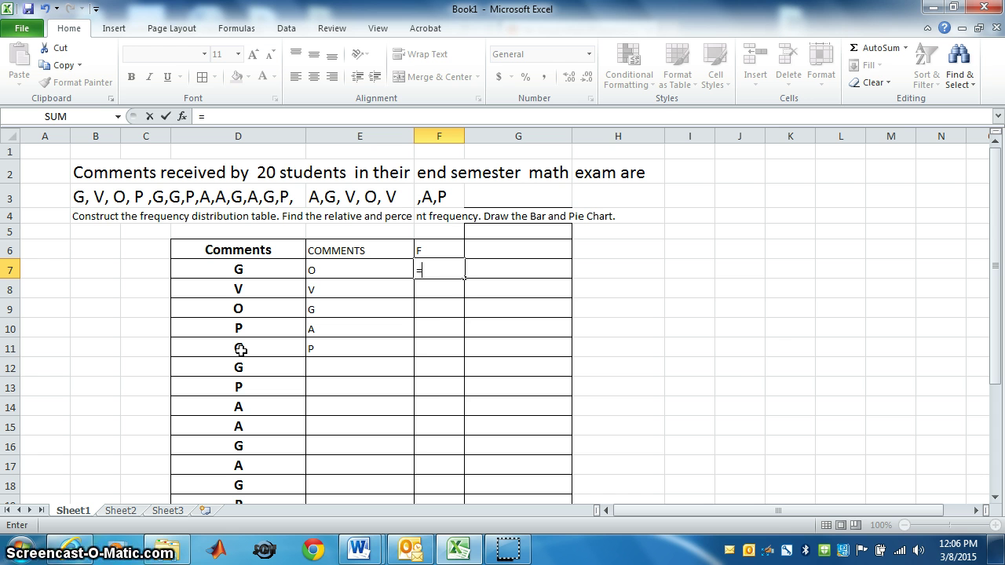
# Step: Enter =COUNTIF(D7:D26,E7) in F7, giving a count of 2 for grade O
pyautogui.write('CO')
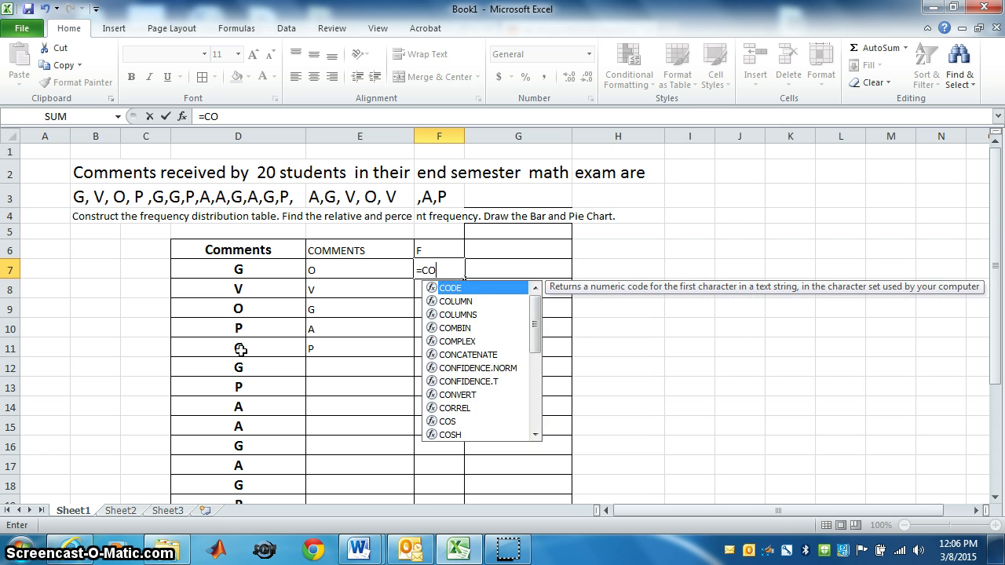
pyautogui.write('U')
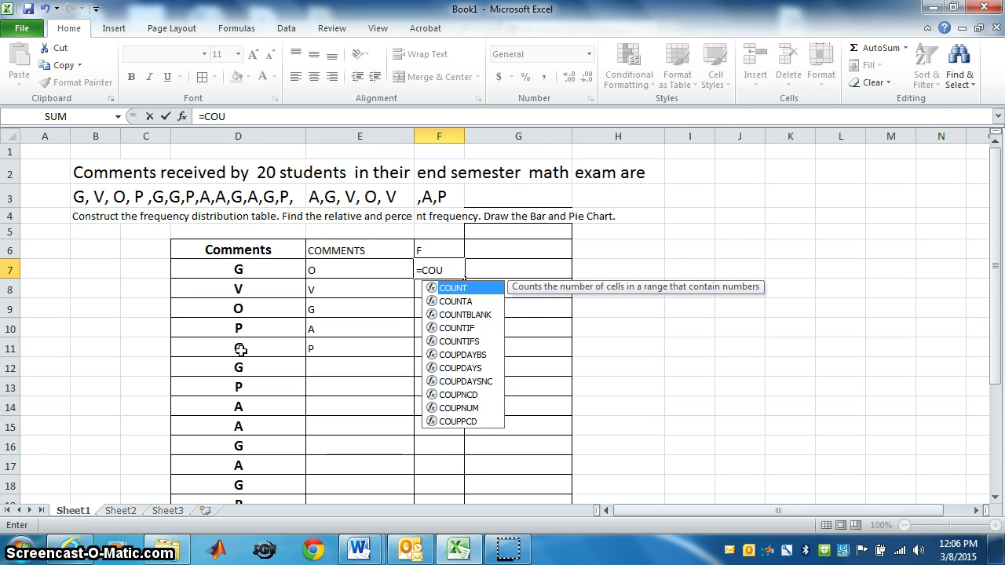
pyautogui.doubleClick(433, 326)
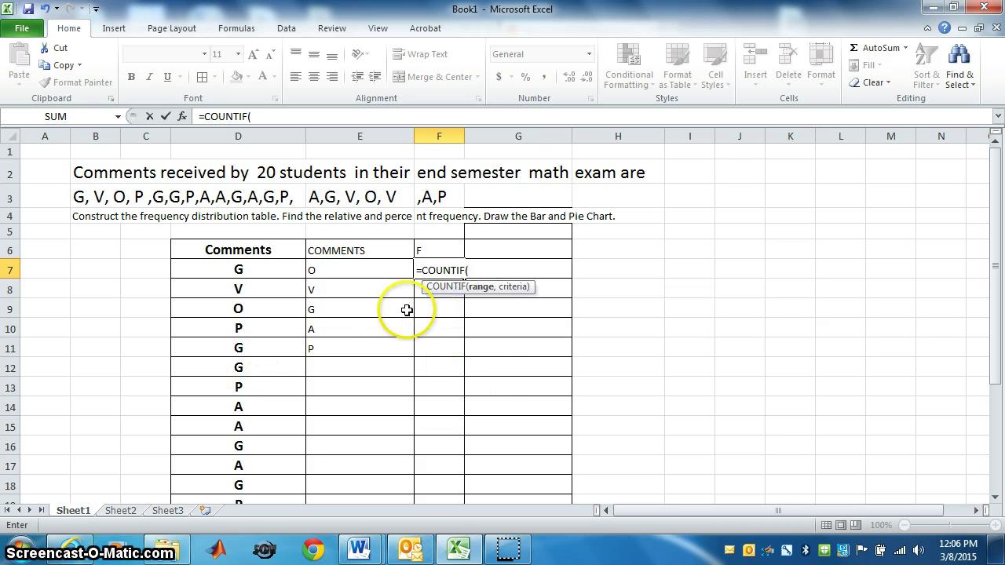
pyautogui.moveTo(236, 272); pyautogui.dragTo(225, 460)
pyautogui.moveTo(994, 321); pyautogui.dragTo(989, 245)
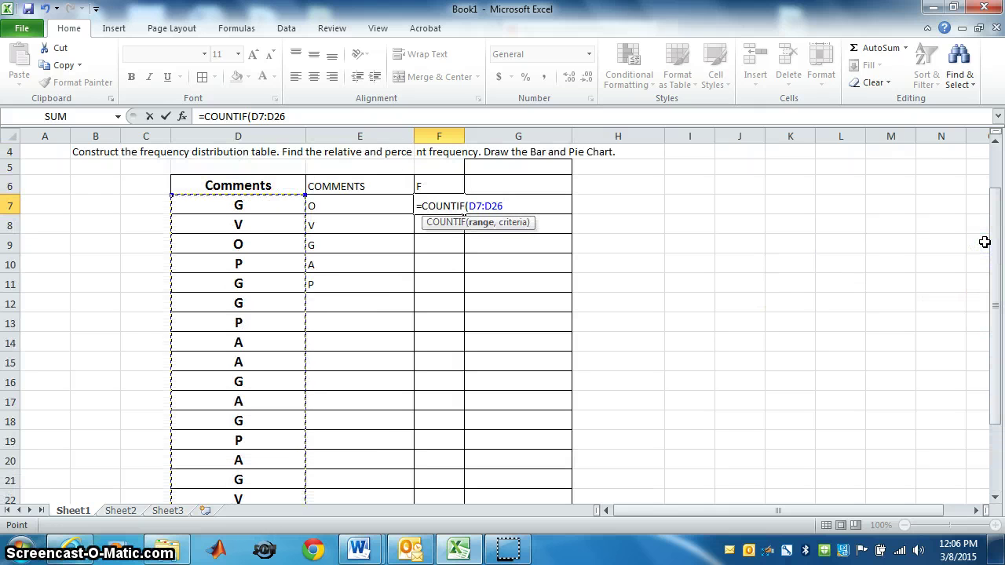
pyautogui.write(',')
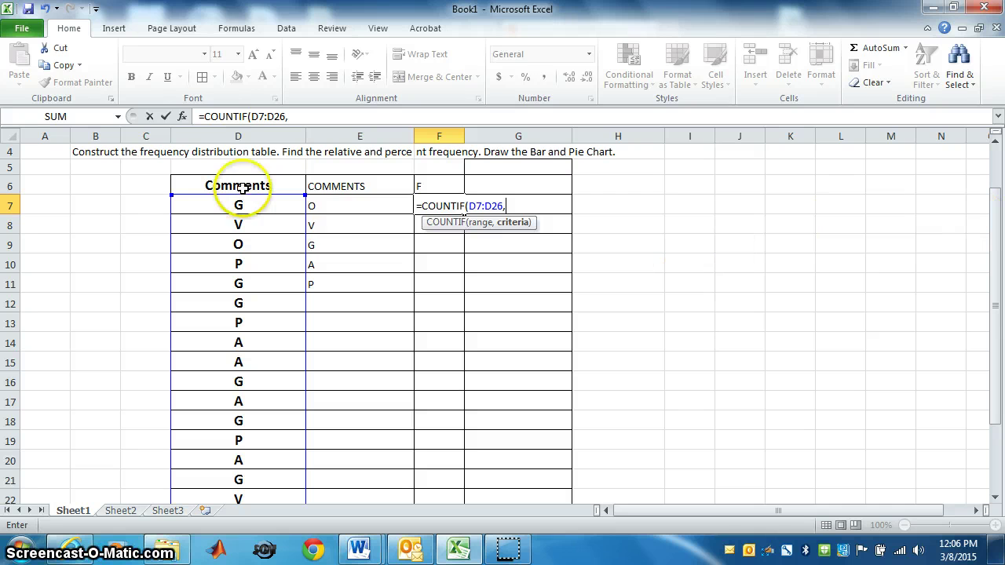
pyautogui.click(318, 205)
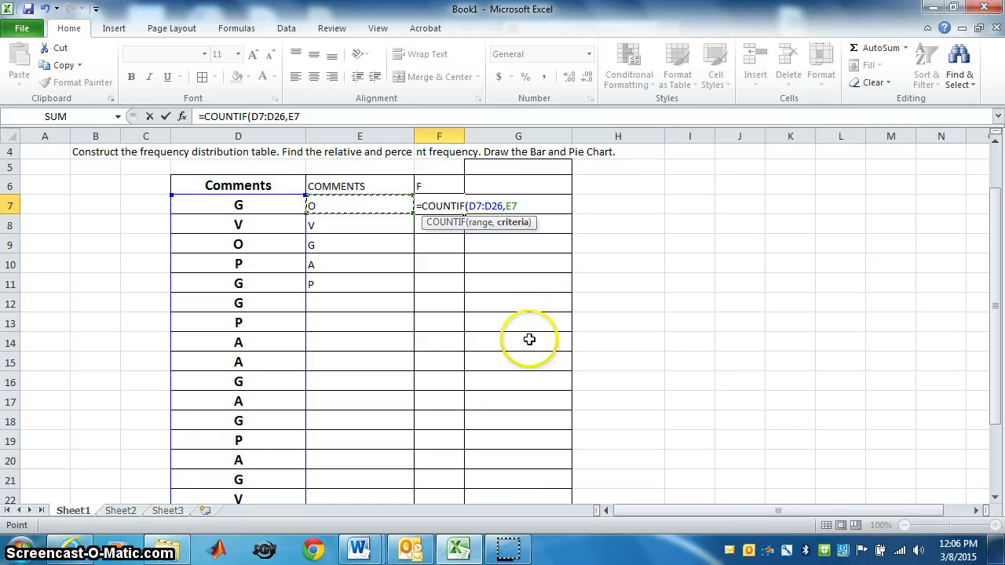
pyautogui.write(')')
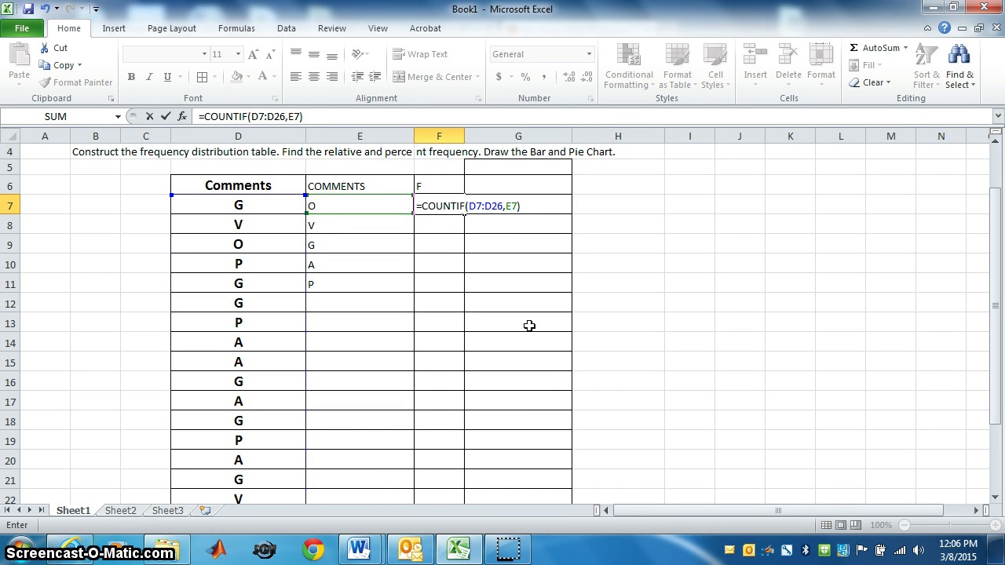
pyautogui.press('Return')
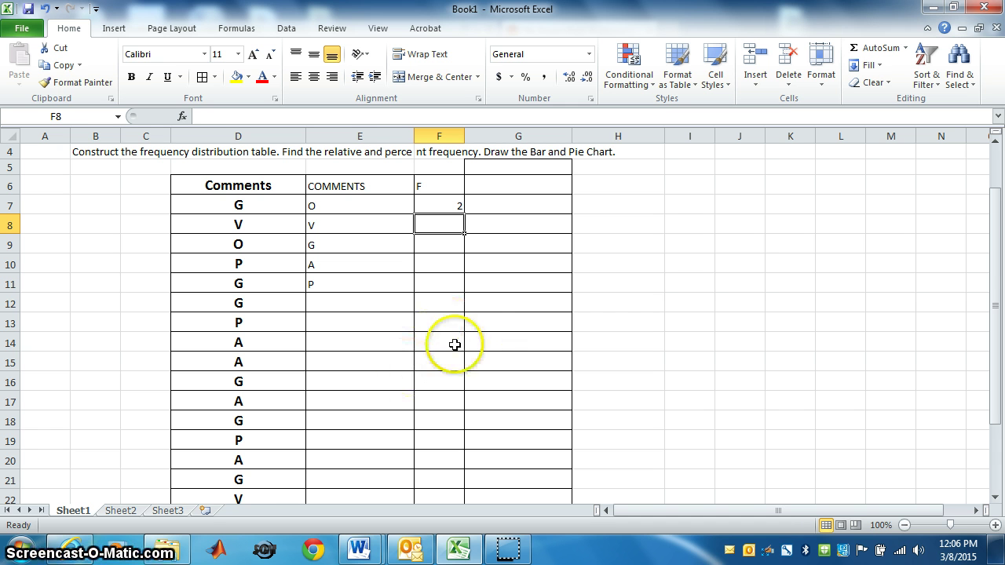
pyautogui.moveTo(999, 243)
pyautogui.mouseDown()
pyautogui.moveTo(998, 271)
pyautogui.moveTo(998, 241)
pyautogui.mouseUp()
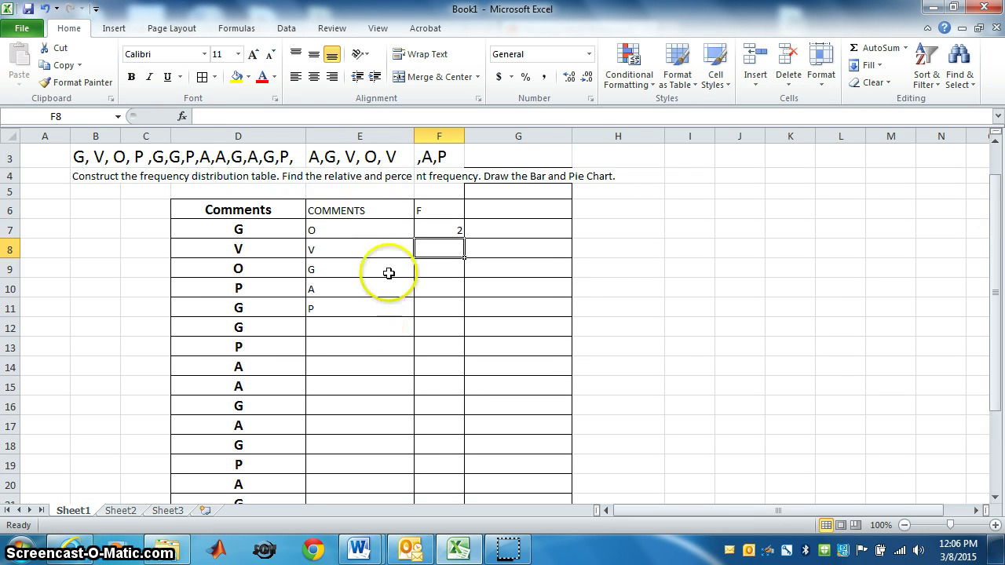
# Step: Enter =COUNTIF(D7:D26,E8) in F8, counting 3 for grade V
pyautogui.click(428, 250)
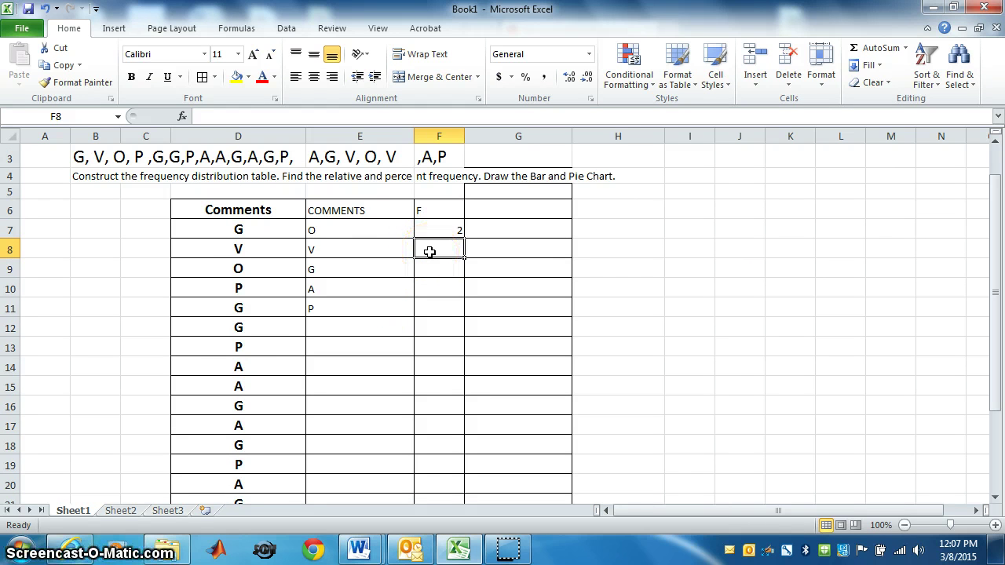
pyautogui.write('=')
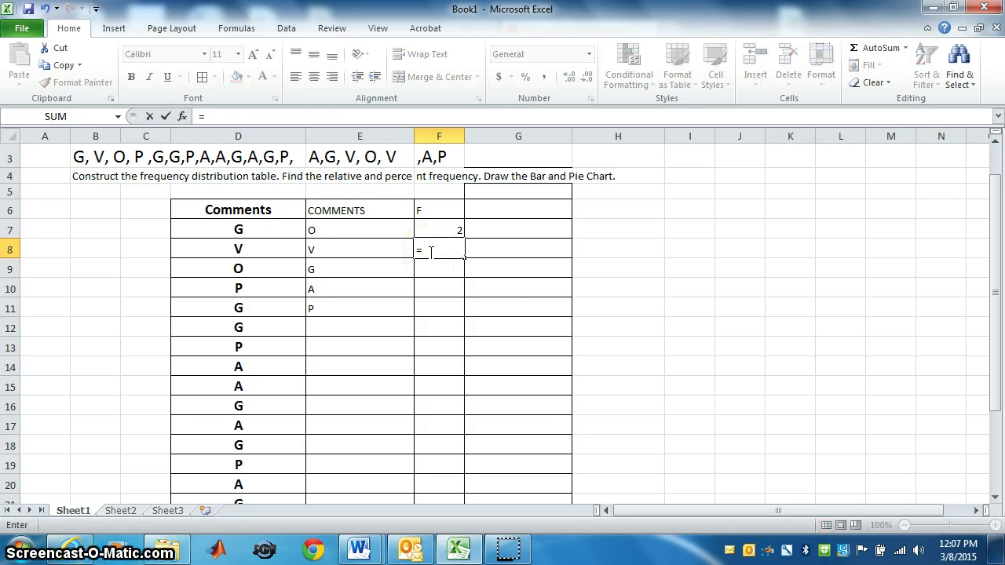
pyautogui.write('CO')
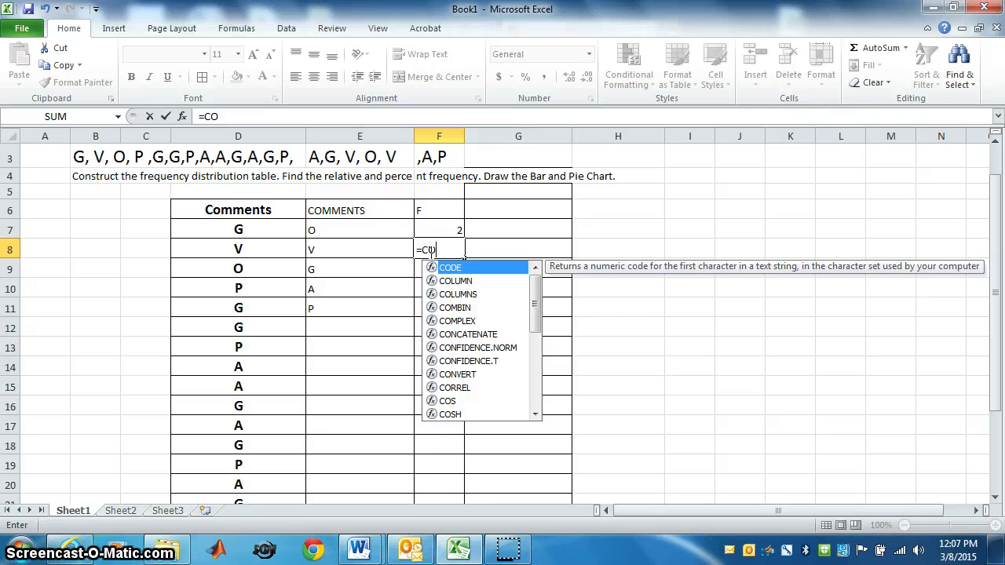
pyautogui.write('UN')
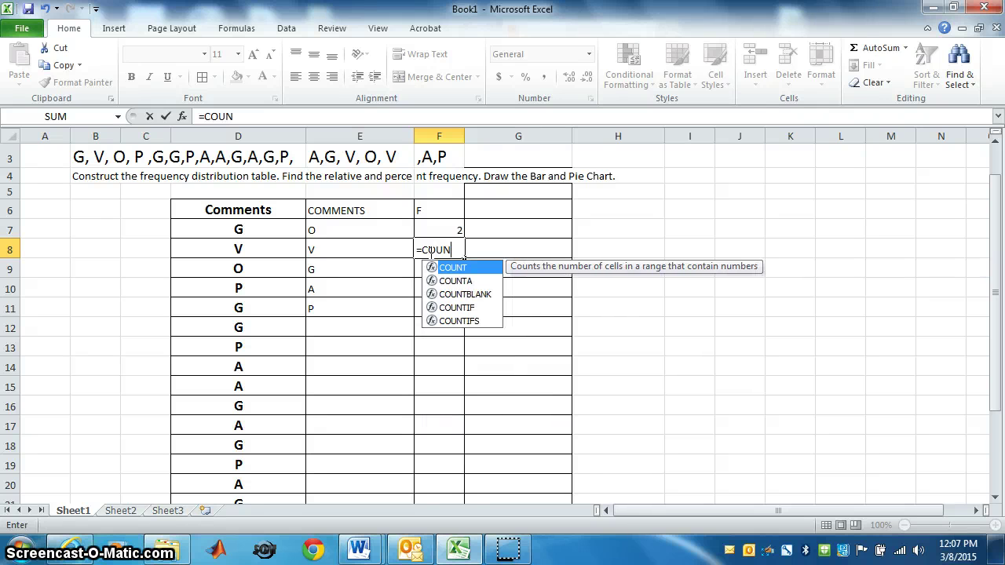
pyautogui.doubleClick(447, 305)
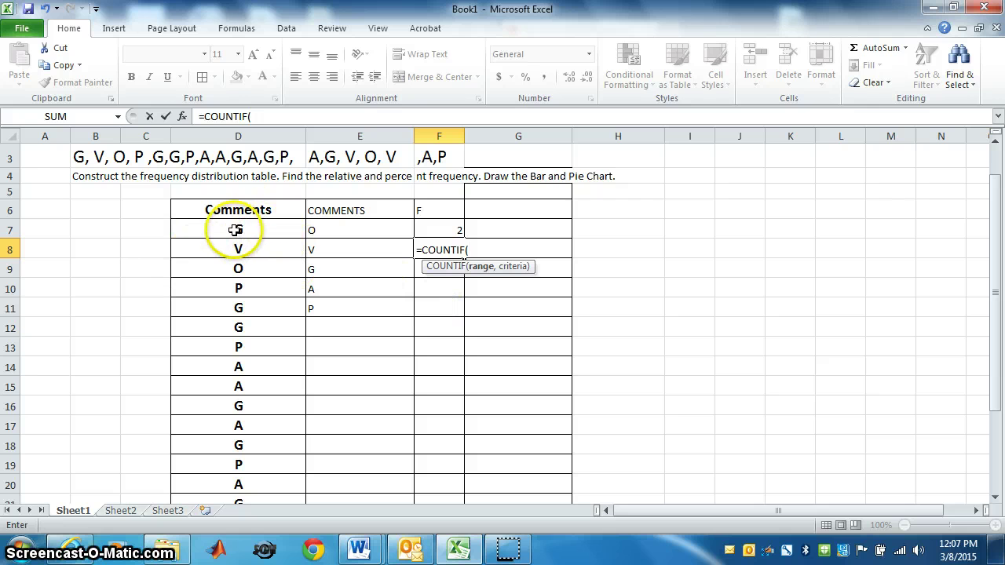
pyautogui.moveTo(240, 231); pyautogui.dragTo(235, 466)
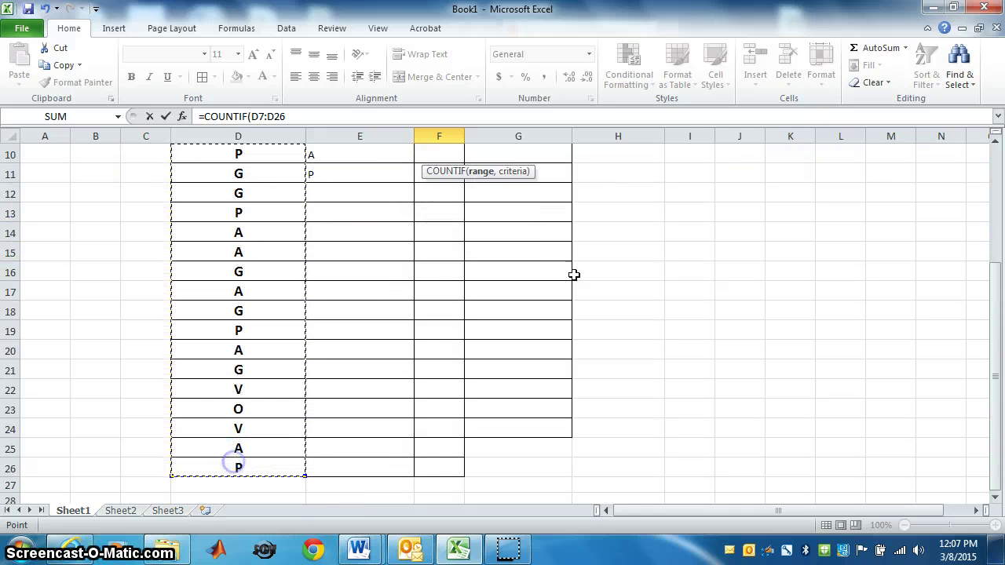
pyautogui.moveTo(991, 287); pyautogui.dragTo(988, 200)
pyautogui.write(',')
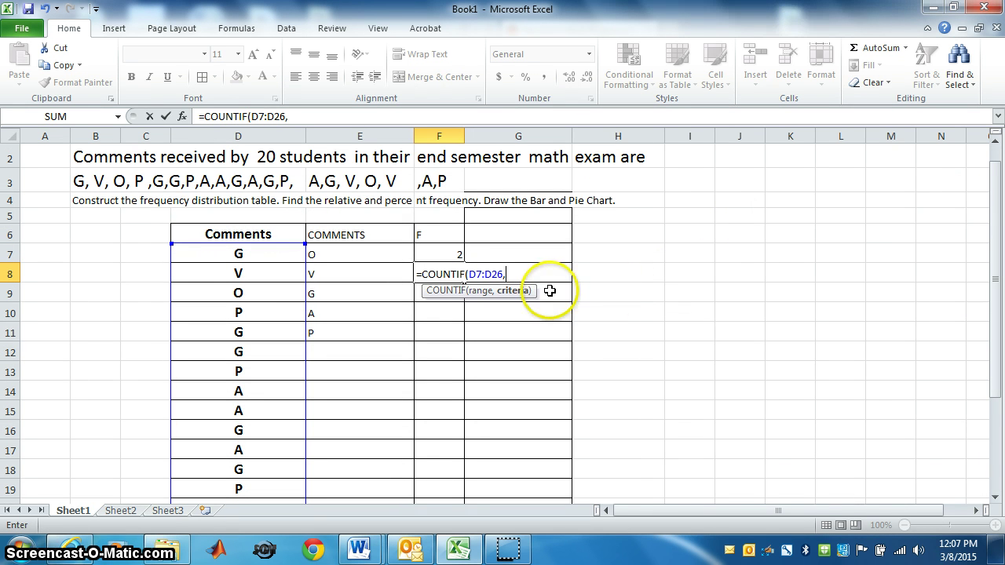
pyautogui.click(316, 273)
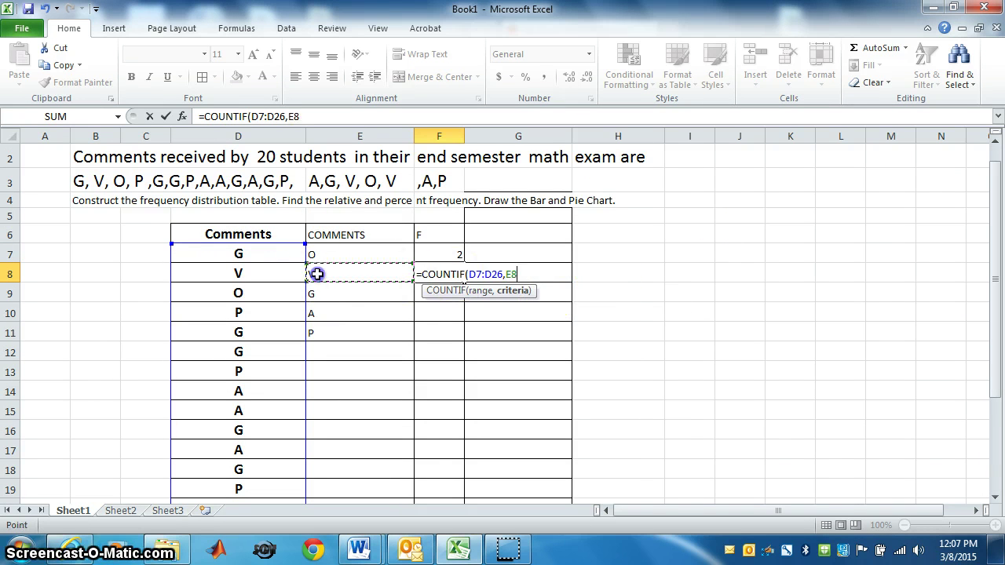
pyautogui.write(')')
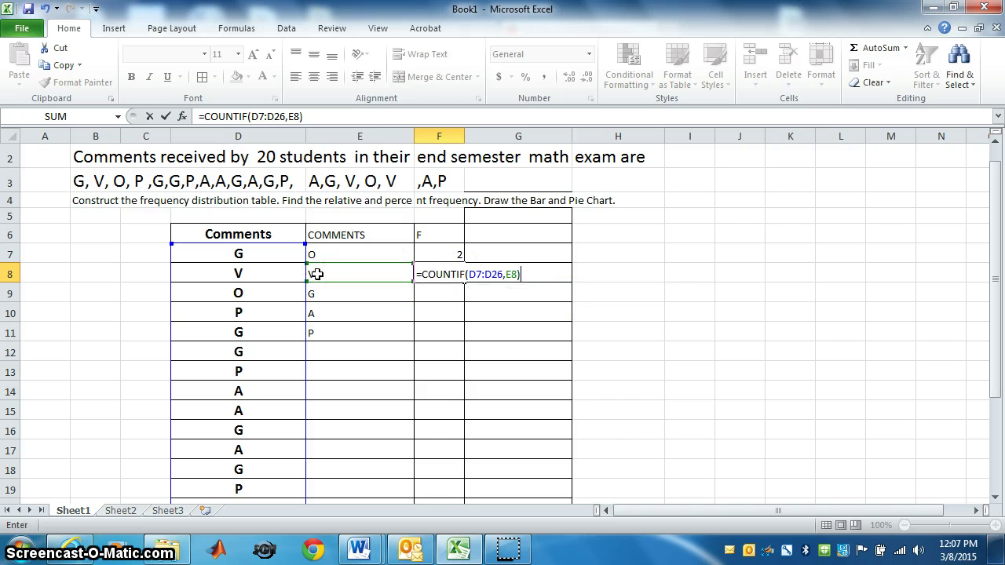
pyautogui.press('Return')
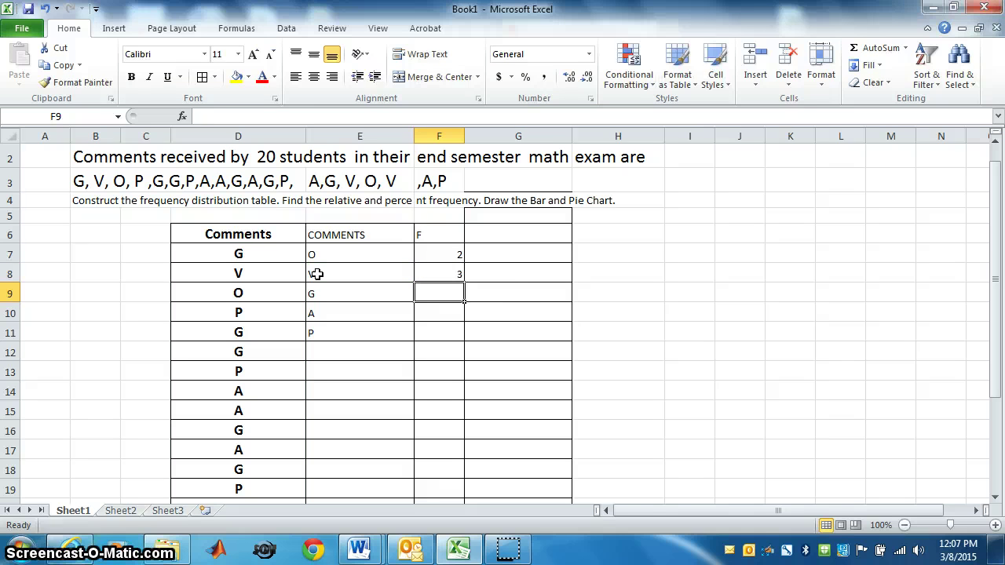
# Step: Enter =COUNTIF(D7:D26,E9) in F9, counting 6 for grade G
pyautogui.write('=COU')
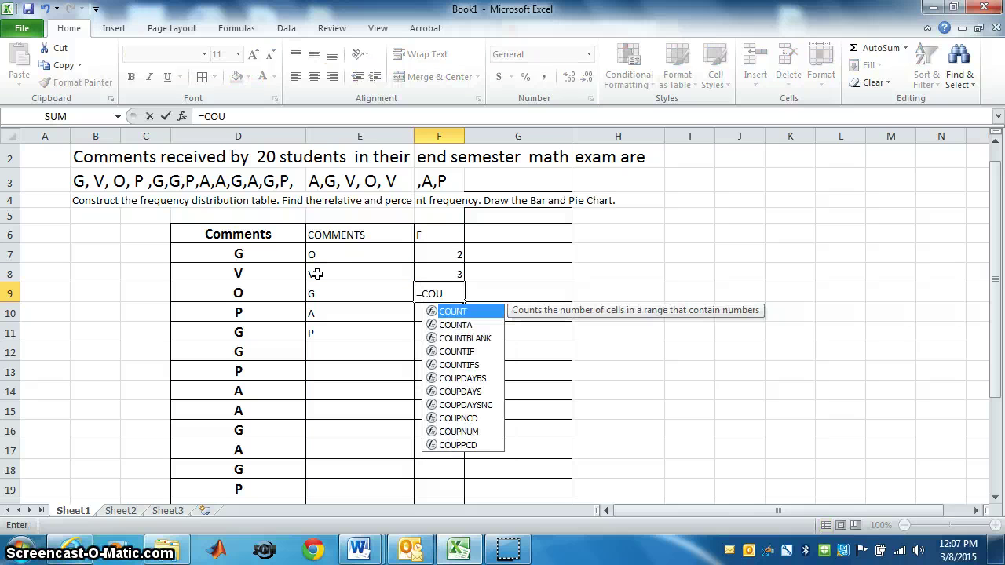
pyautogui.click(450, 351)
pyautogui.doubleClick(447, 352)
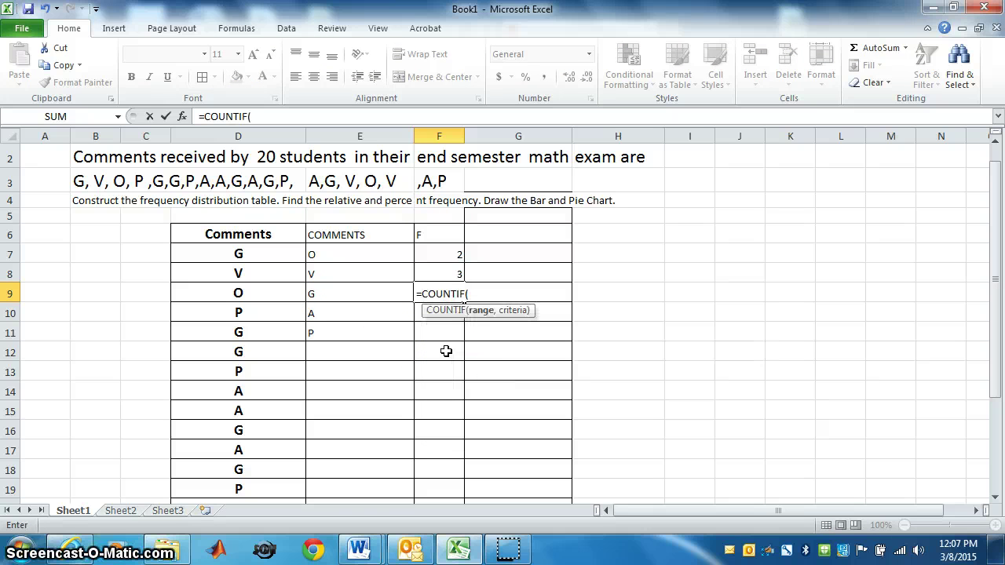
pyautogui.moveTo(241, 252); pyautogui.dragTo(233, 467)
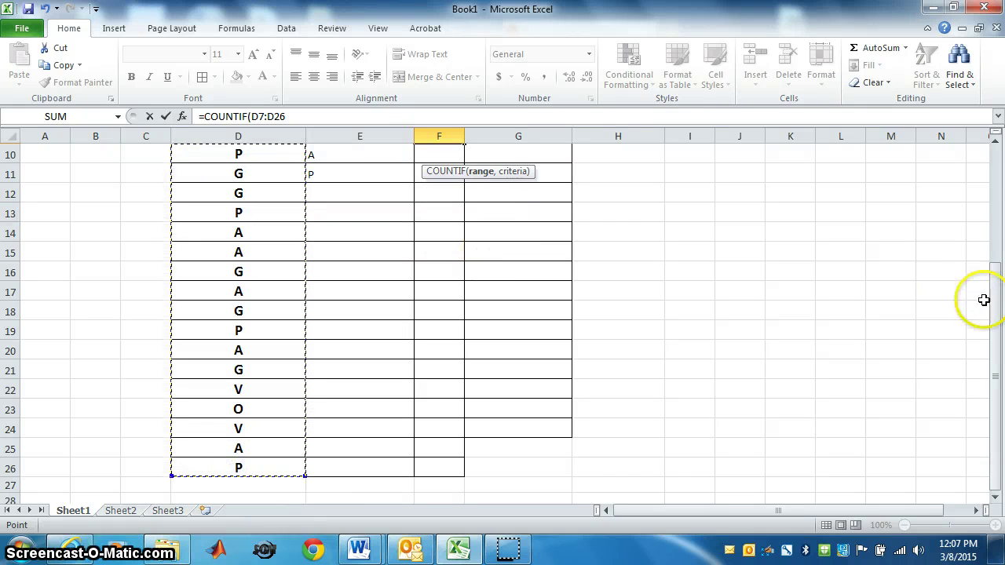
pyautogui.moveTo(994, 303); pyautogui.dragTo(988, 204)
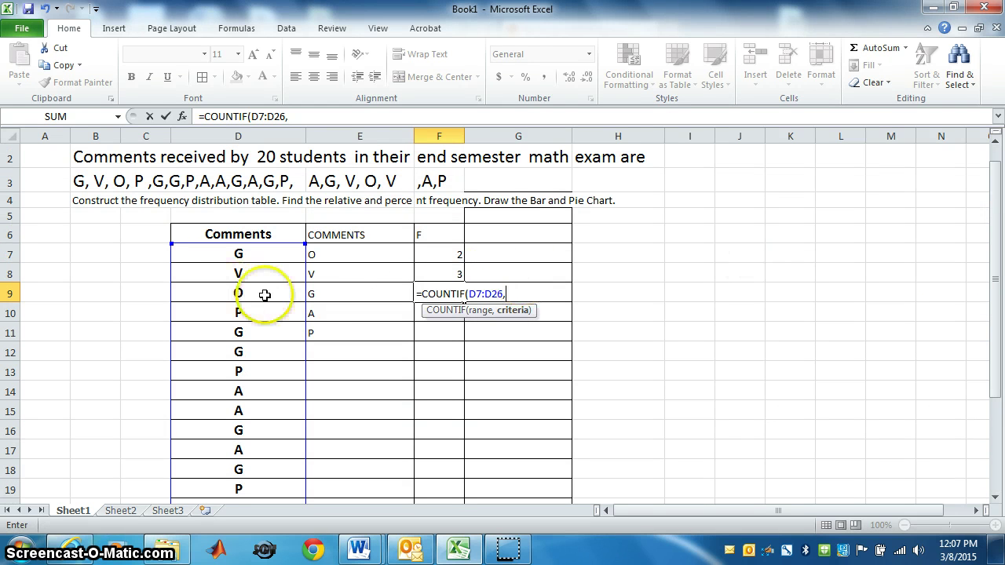
pyautogui.click(316, 294)
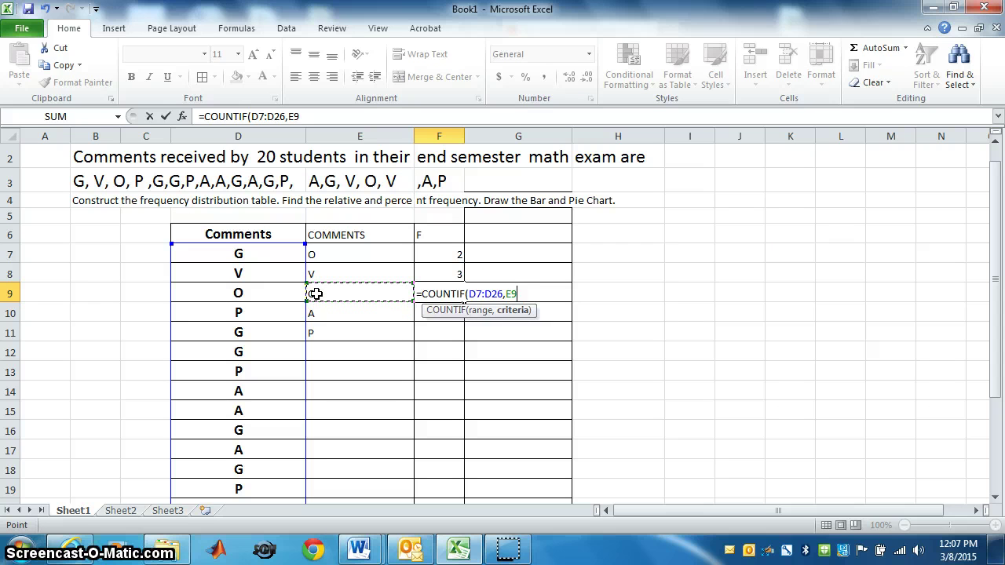
pyautogui.write(')')
pyautogui.press('Return')
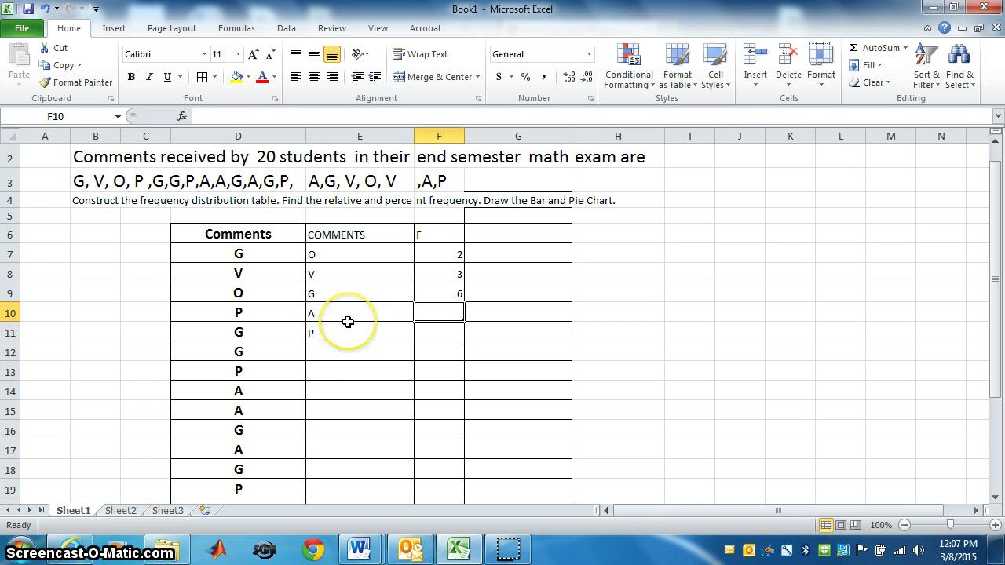
# Step: Enter =COUNTIF(D7:D26,E10) in F10, counting 5 for grade A
pyautogui.write('=C')
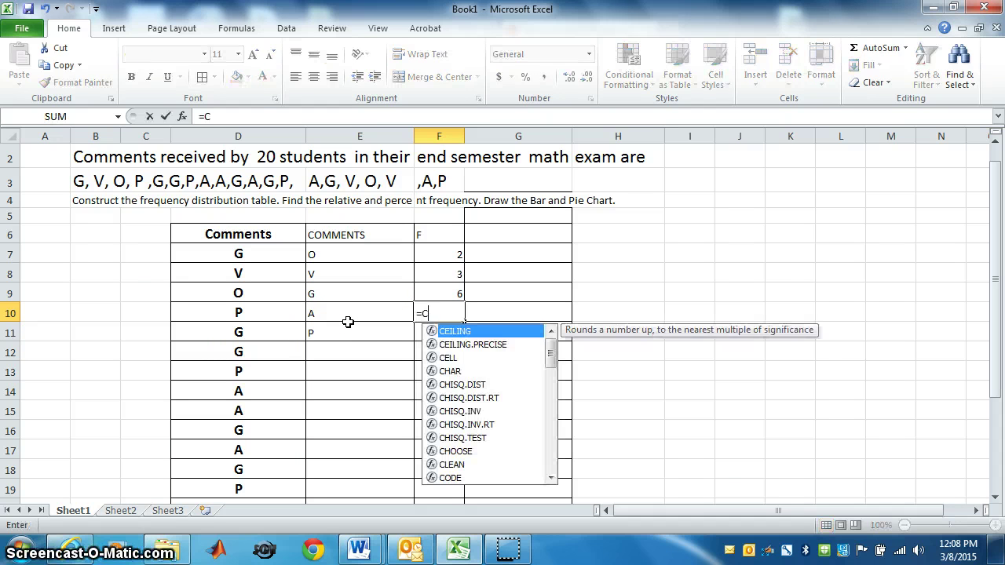
pyautogui.write('OU')
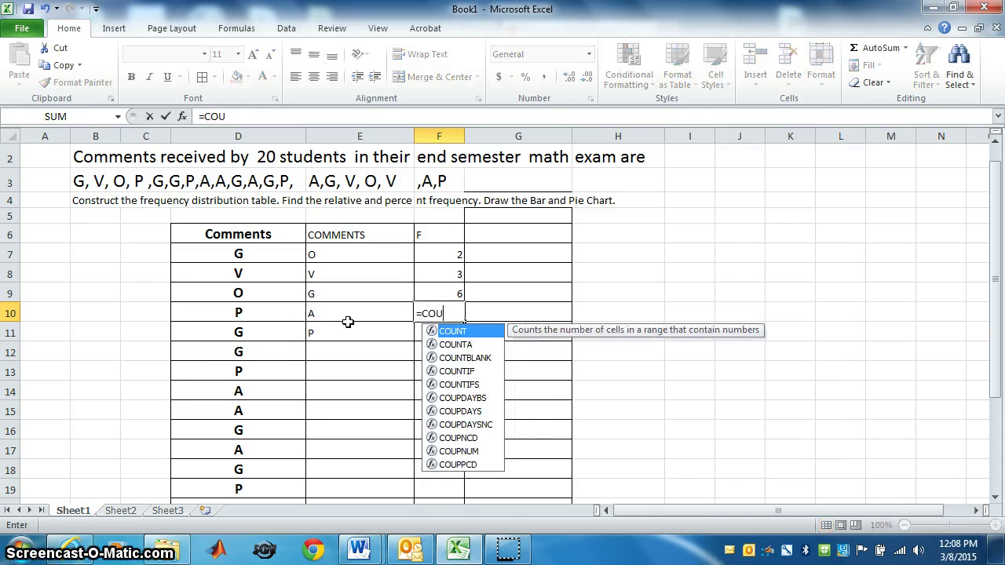
pyautogui.click(460, 372)
pyautogui.doubleClick(460, 372)
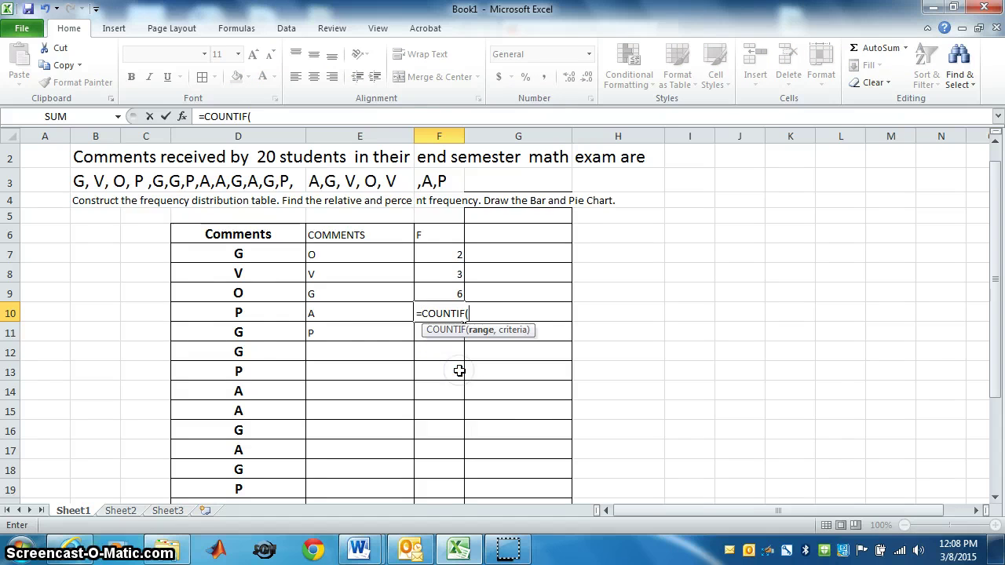
pyautogui.moveTo(239, 253); pyautogui.dragTo(233, 463)
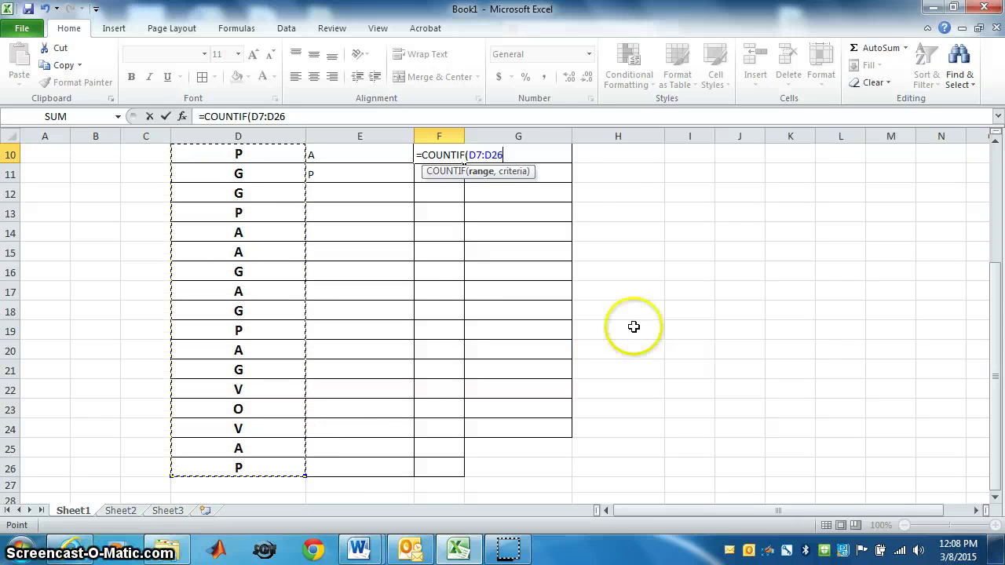
pyautogui.moveTo(998, 333); pyautogui.dragTo(996, 249)
pyautogui.write(',')
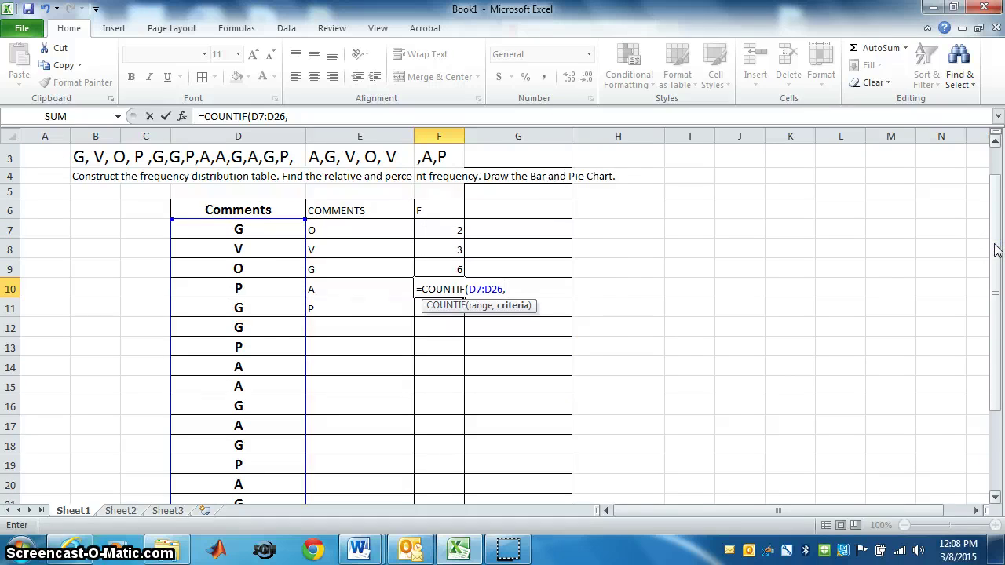
pyautogui.click(313, 288)
pyautogui.write(')')
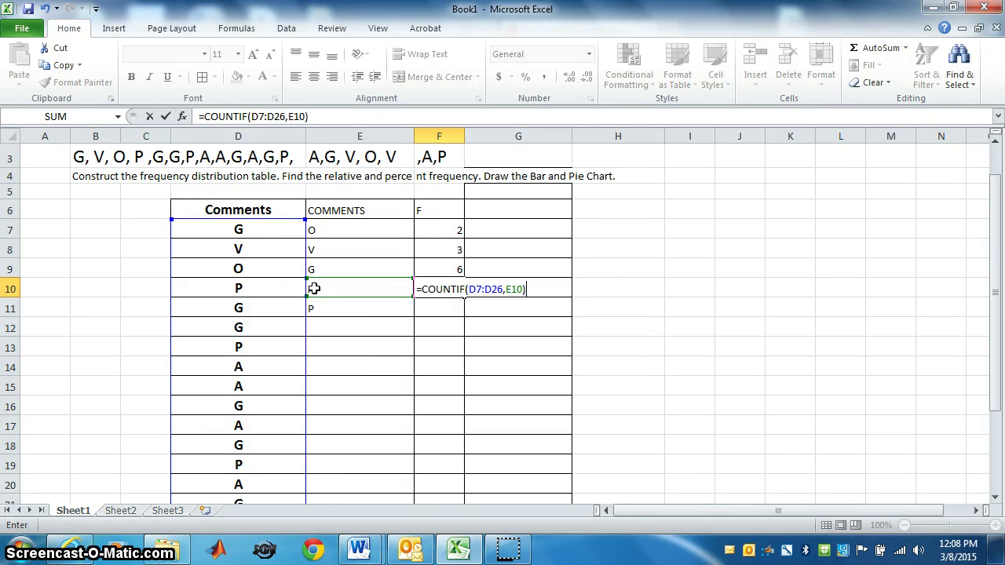
pyautogui.press('Return')
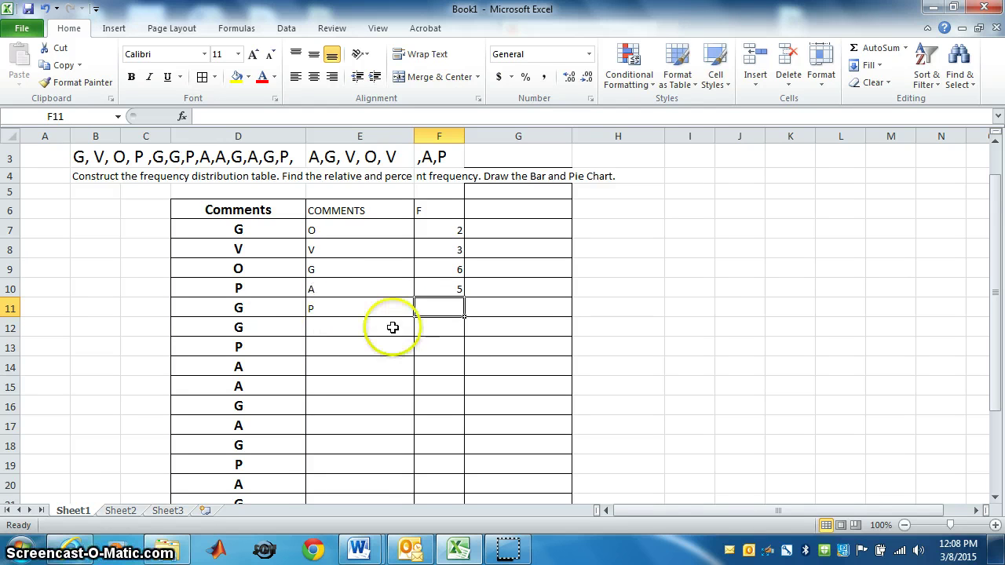
# Step: Enter =COUNTIF(D7:D26,E11) in F11, counting 4 for grade P
pyautogui.click(432, 310)
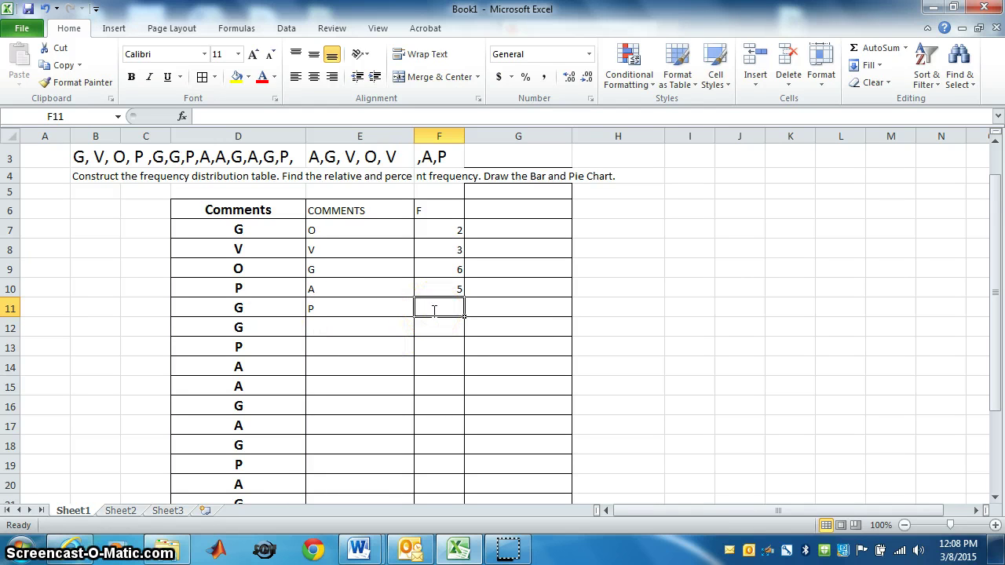
pyautogui.write('=COU')
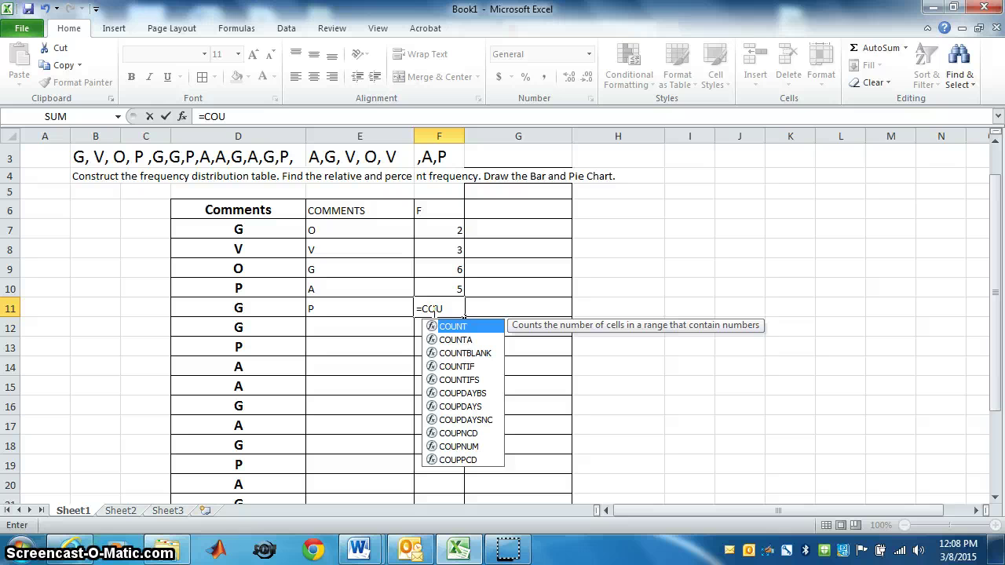
pyautogui.click(453, 366)
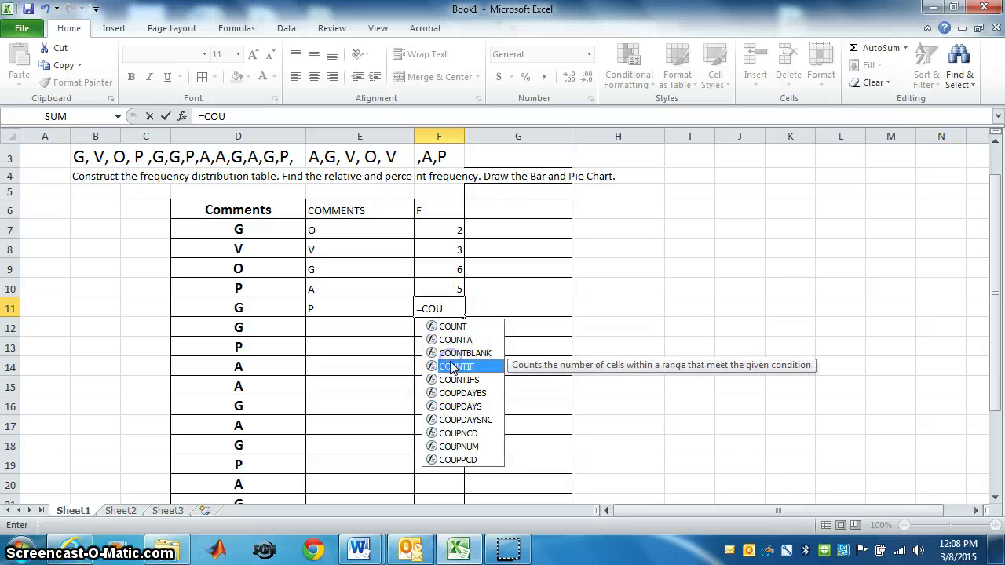
pyautogui.doubleClick(453, 366)
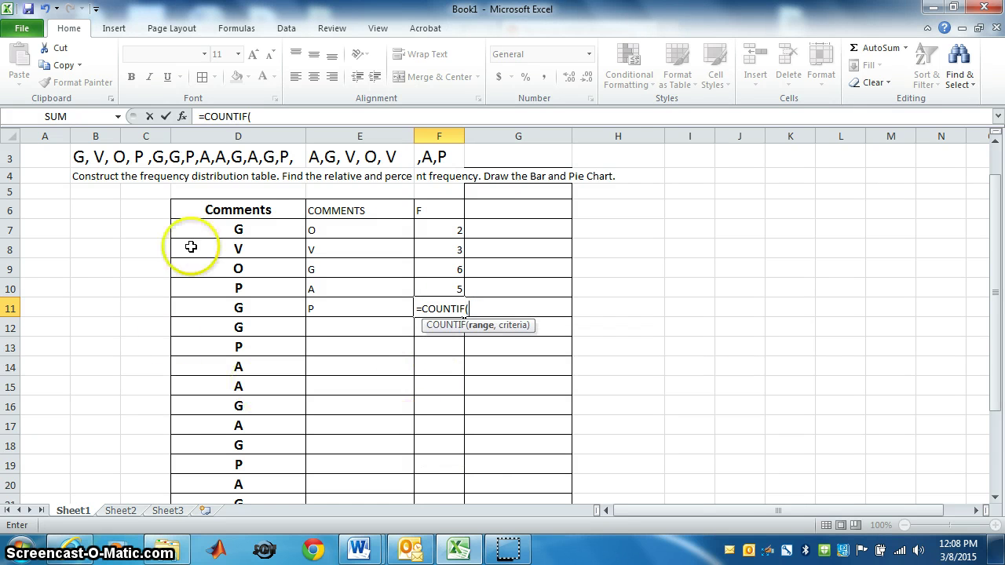
pyautogui.moveTo(260, 231); pyautogui.dragTo(251, 469)
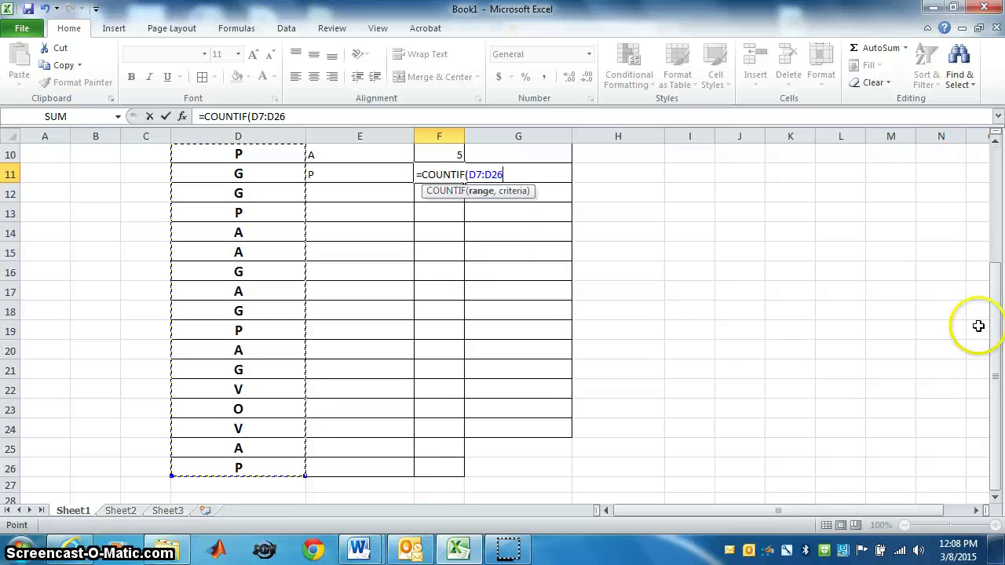
pyautogui.moveTo(997, 328); pyautogui.dragTo(990, 269)
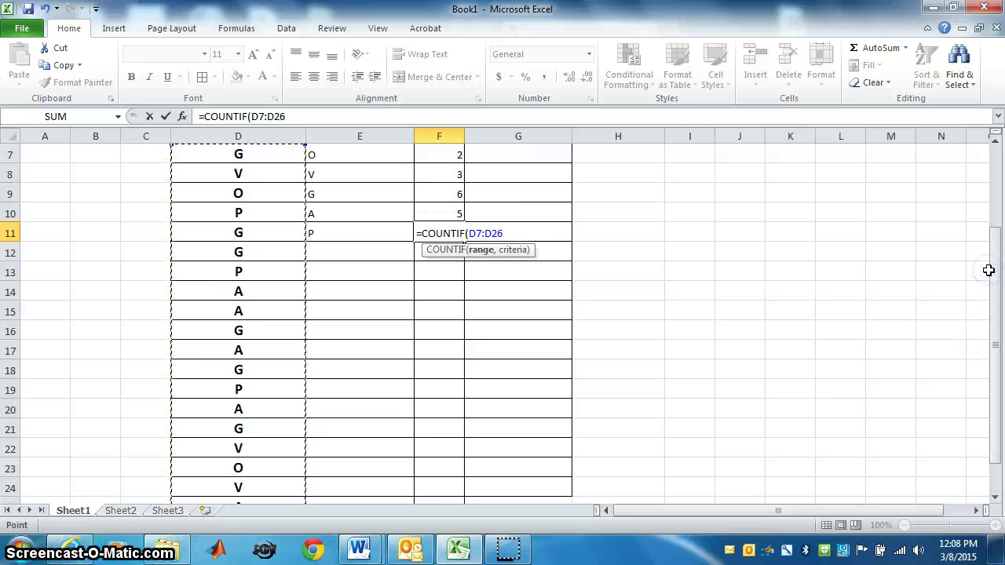
pyautogui.write(',')
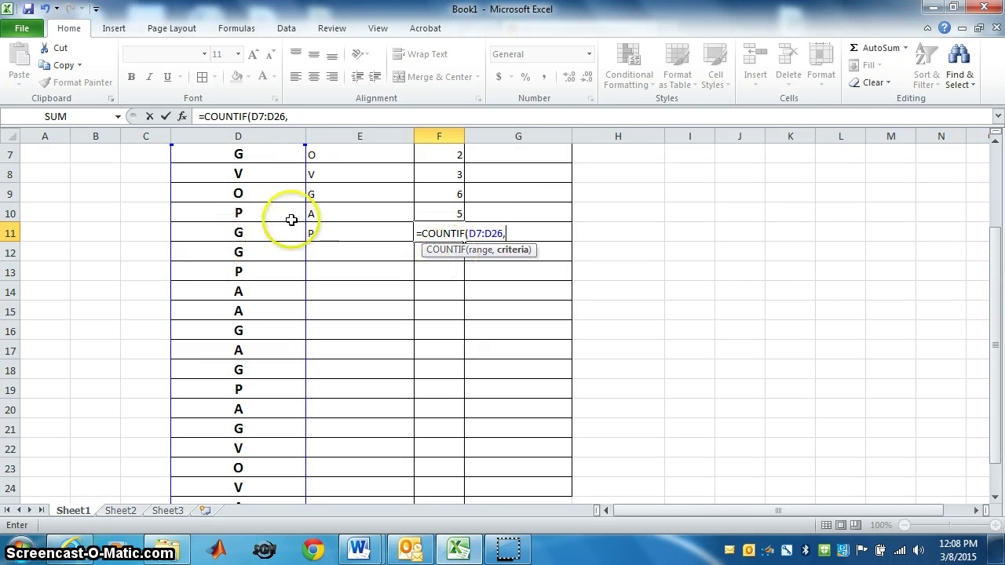
pyautogui.click(317, 233)
pyautogui.write(')')
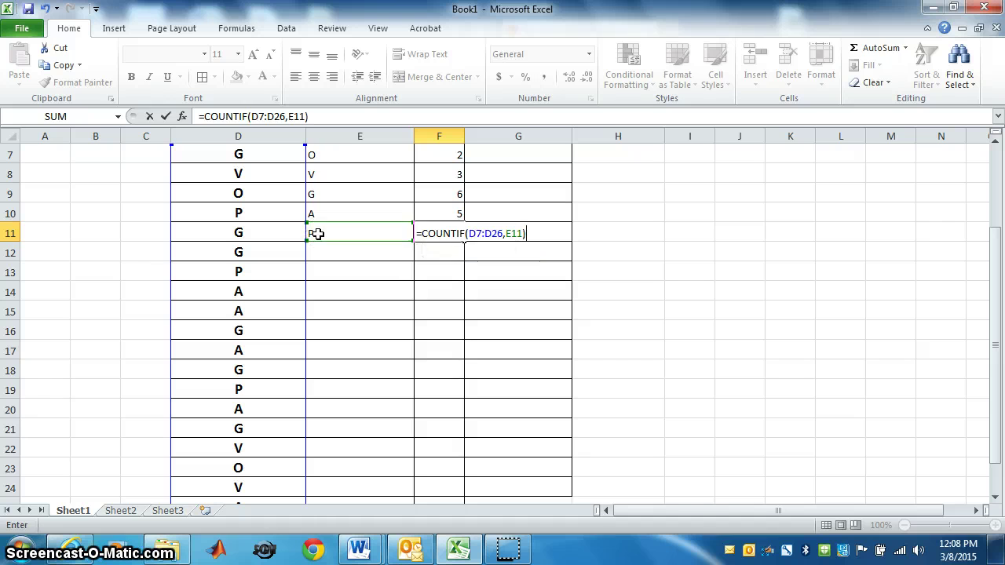
pyautogui.press('Return')
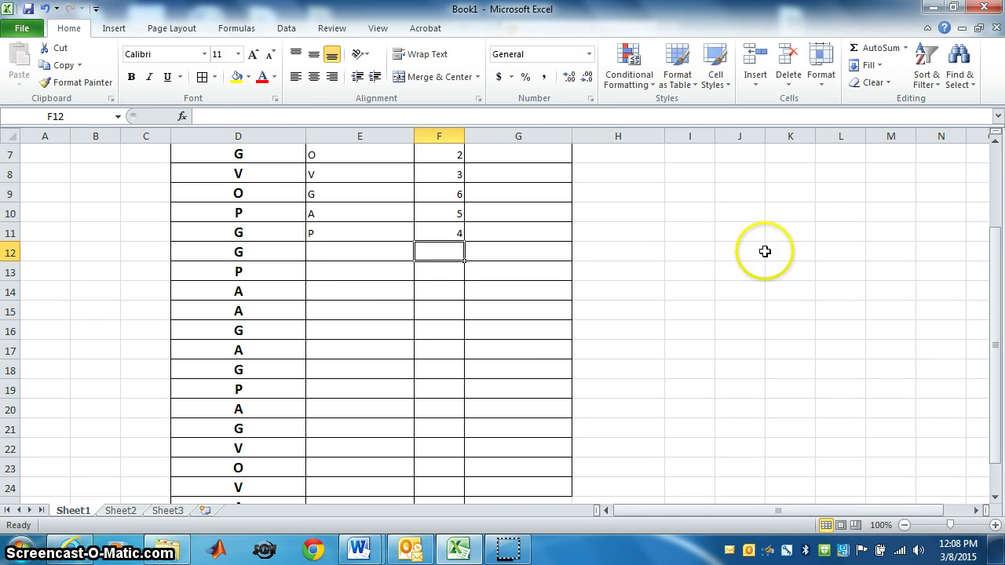
# Step: Edit the D6 header in the formula bar so it reads 'Comments(Raw data)'
pyautogui.moveTo(1001, 314); pyautogui.dragTo(995, 292)
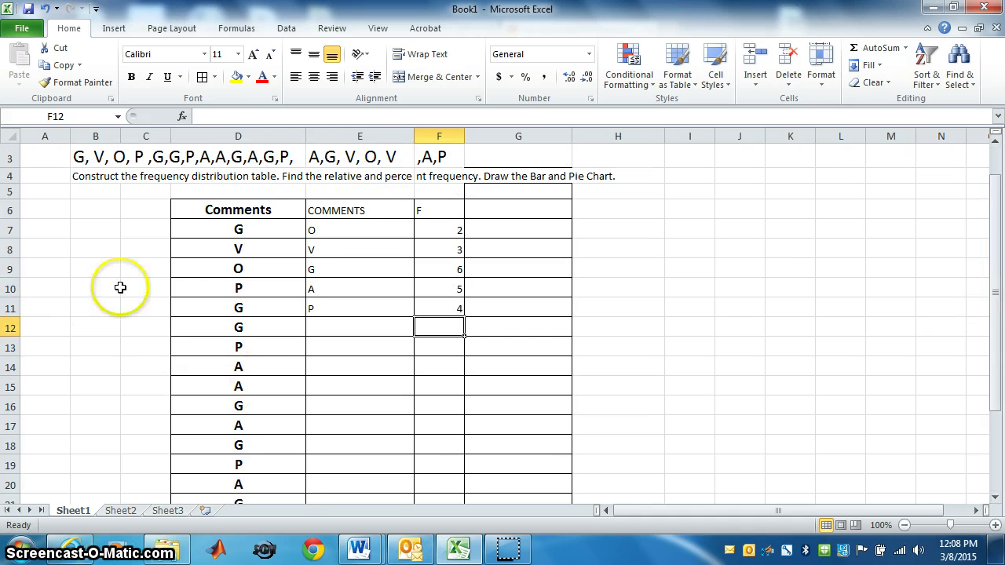
pyautogui.click(223, 208)
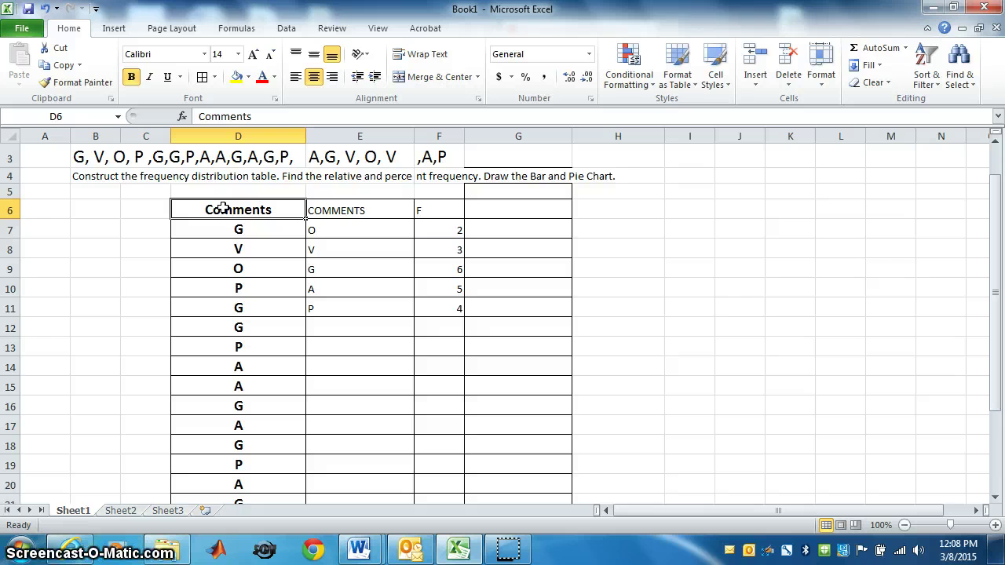
pyautogui.moveTo(223, 208); pyautogui.dragTo(279, 212)
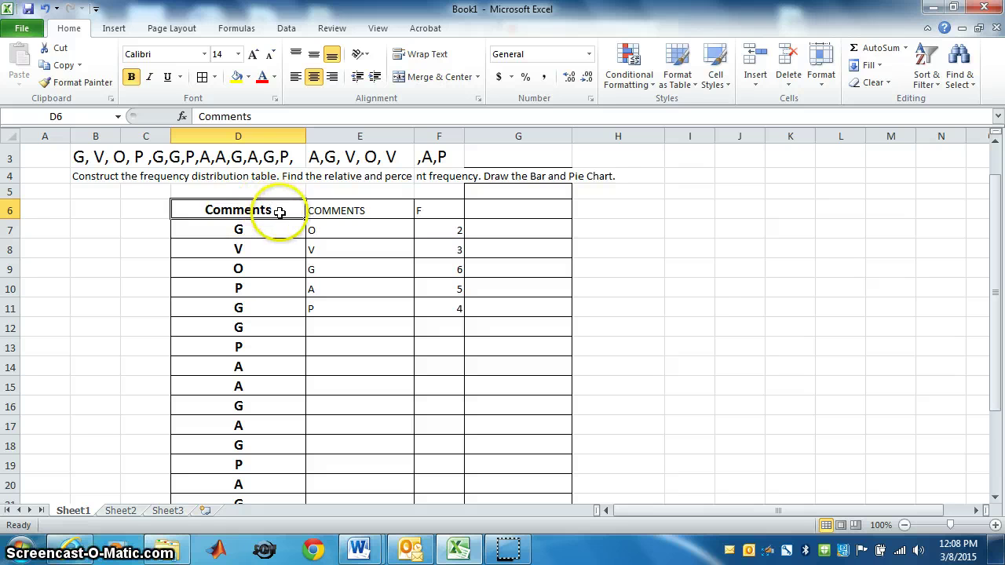
pyautogui.click(257, 116)
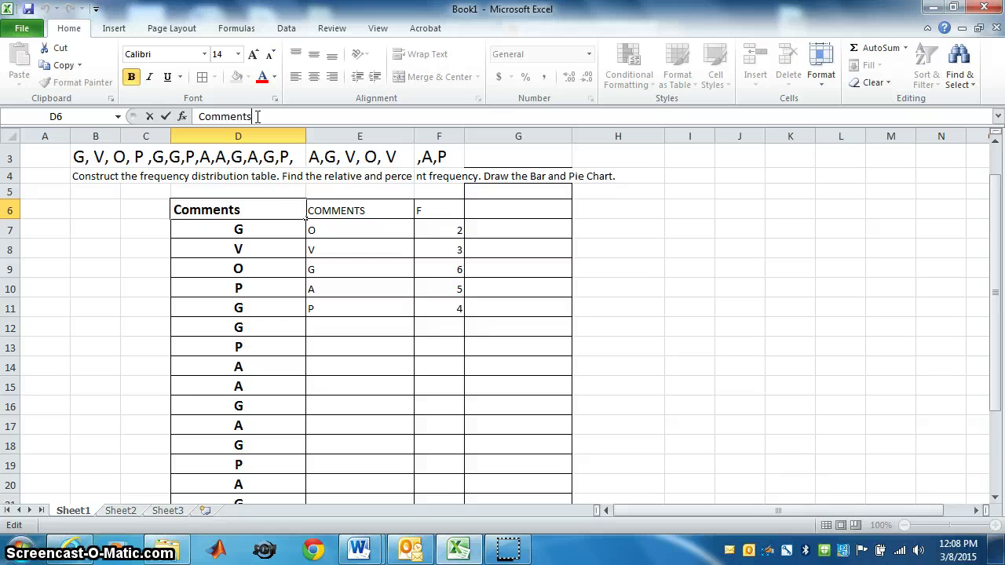
pyautogui.write('(Raw data')
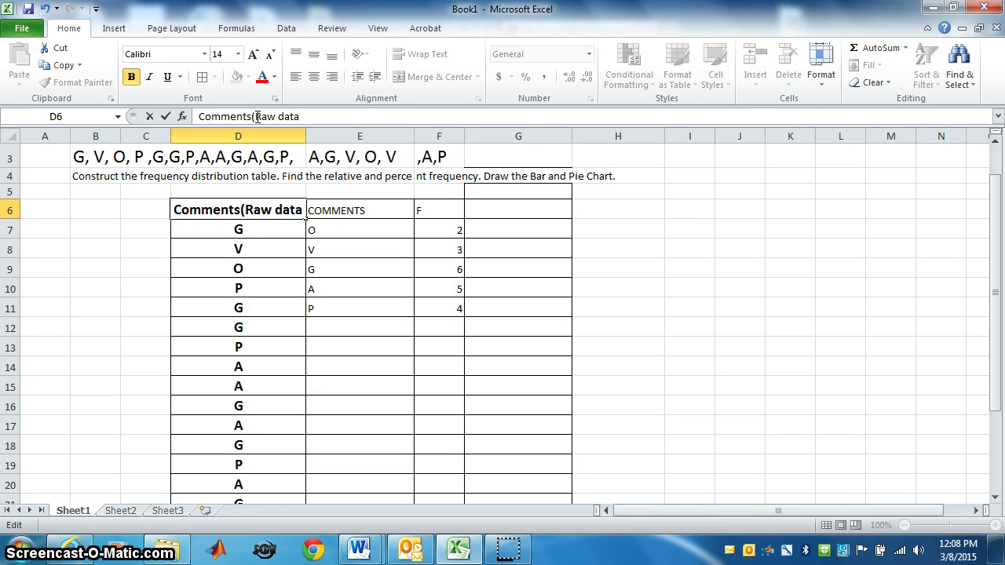
pyautogui.press('End')
pyautogui.write(')')
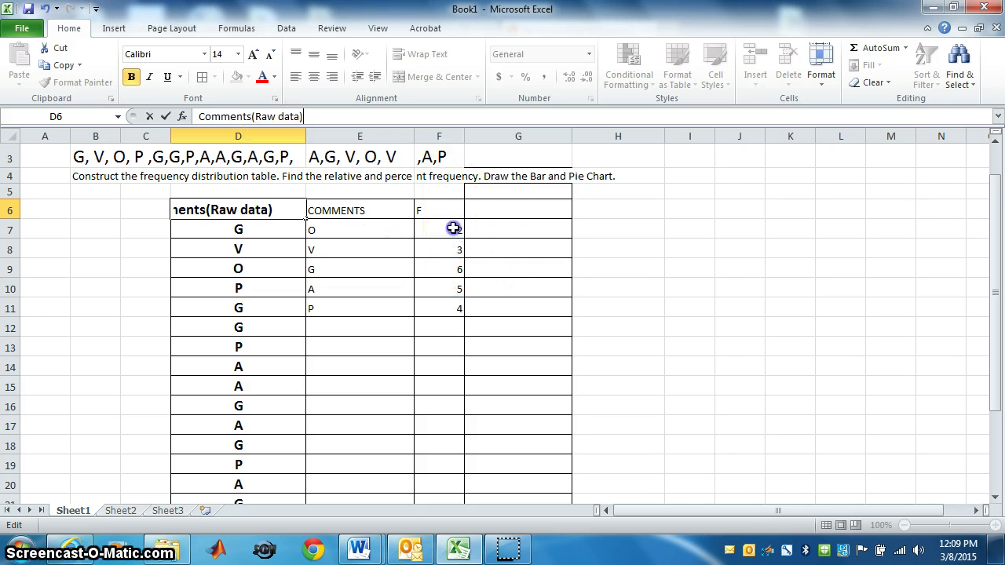
pyautogui.moveTo(455, 228); pyautogui.dragTo(448, 330)
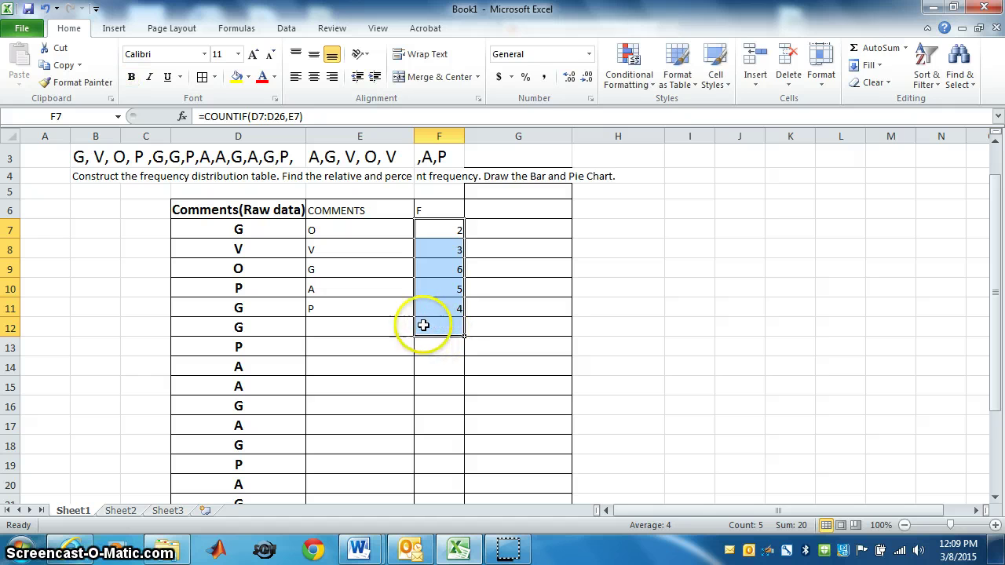
# Step: AutoSum the counts to 20 in F12 and make E6:F12 centred, bold, size 14
pyautogui.click(853, 49)
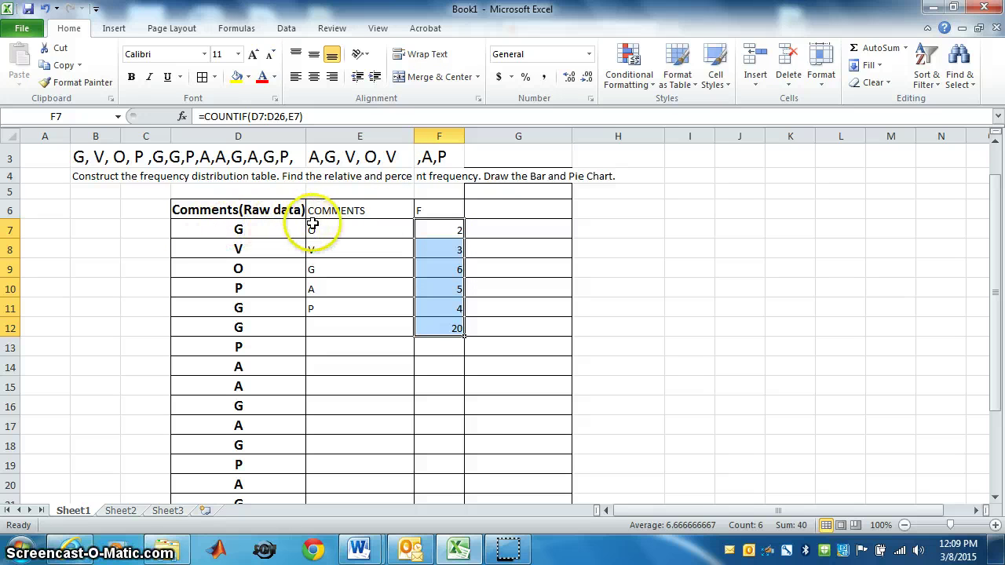
pyautogui.moveTo(311, 225); pyautogui.dragTo(424, 229)
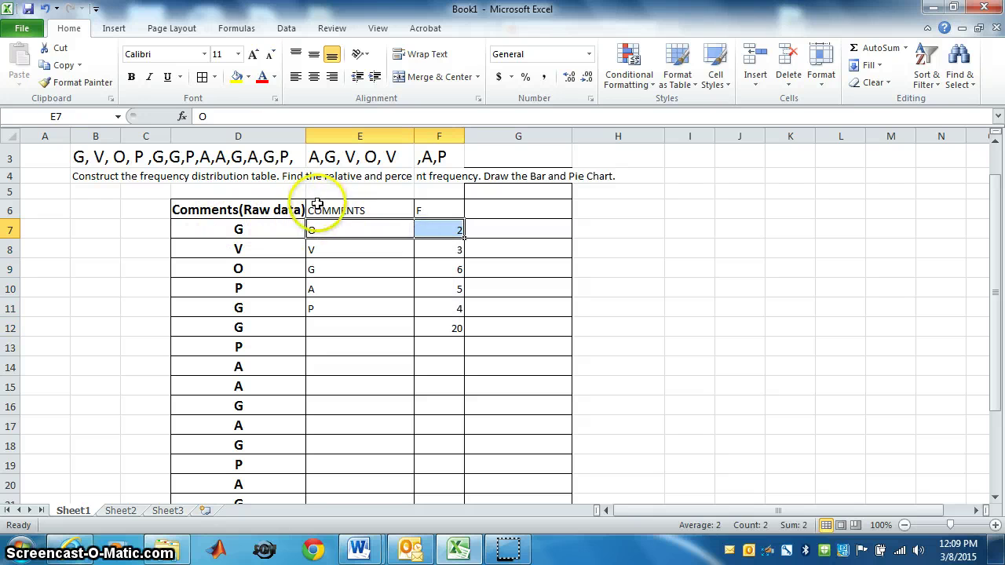
pyautogui.moveTo(317, 206); pyautogui.dragTo(437, 323)
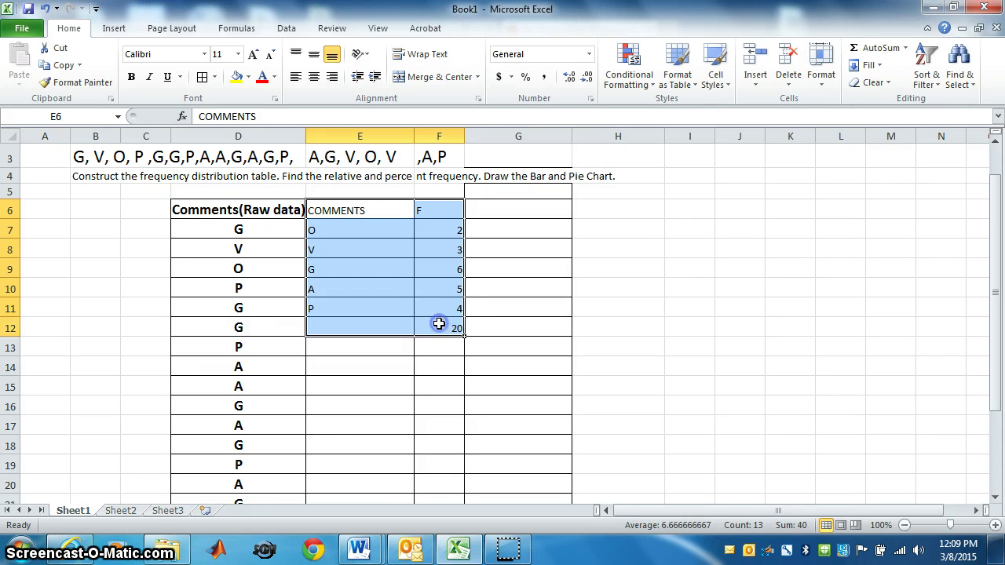
pyautogui.click(314, 77)
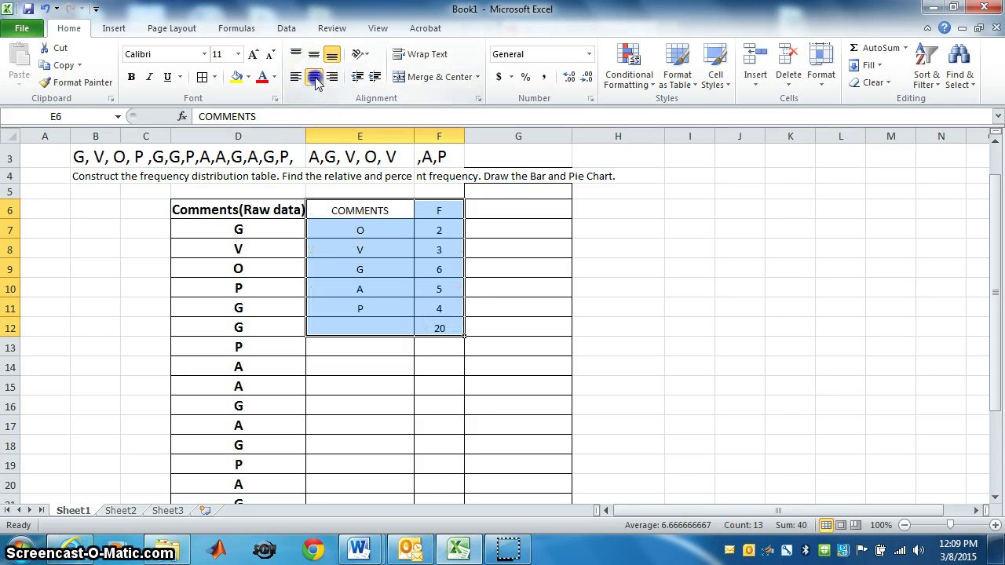
pyautogui.click(132, 78)
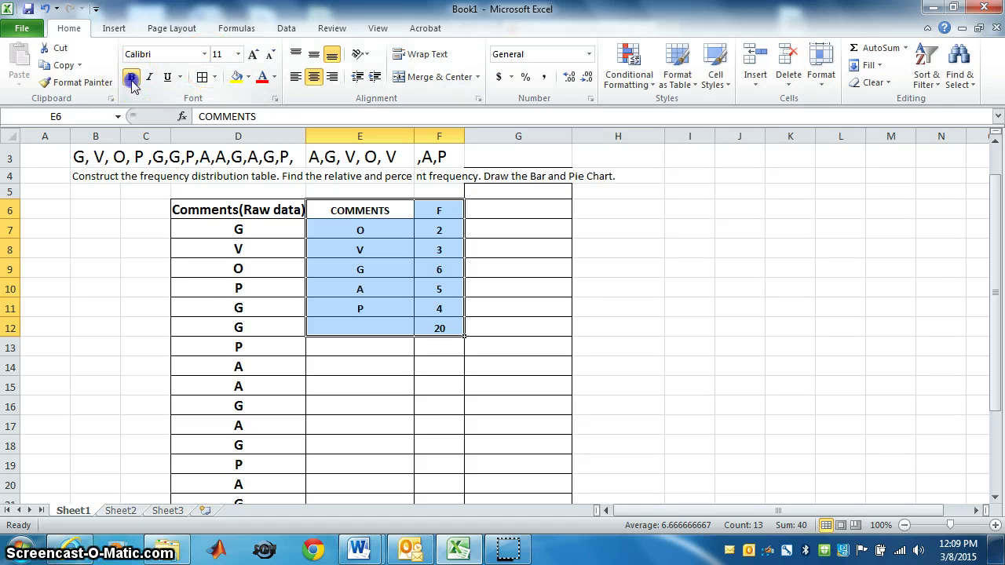
pyautogui.click(238, 54)
pyautogui.click(219, 138)
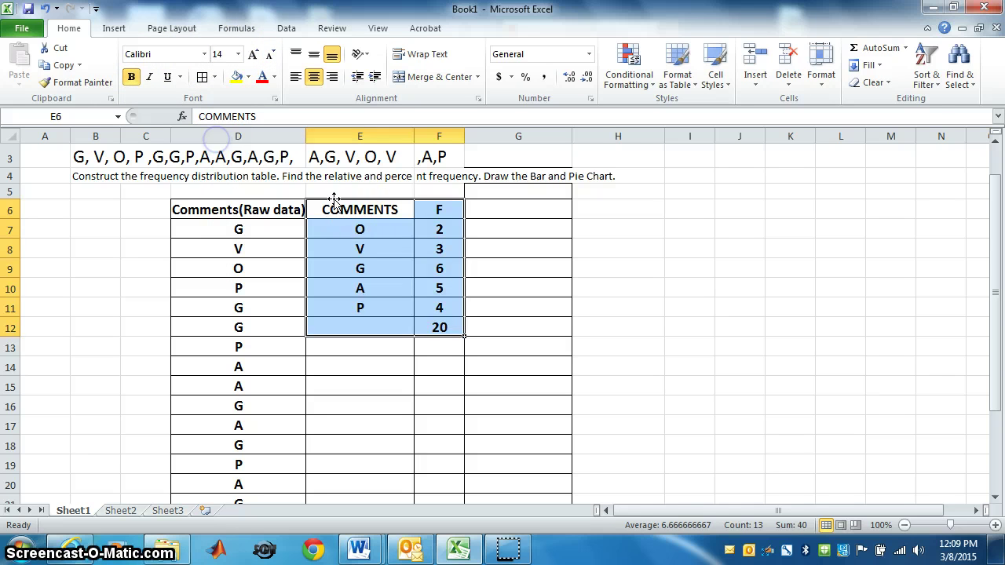
# Step: Give the total cell F12 a yellow fill
pyautogui.click(477, 284)
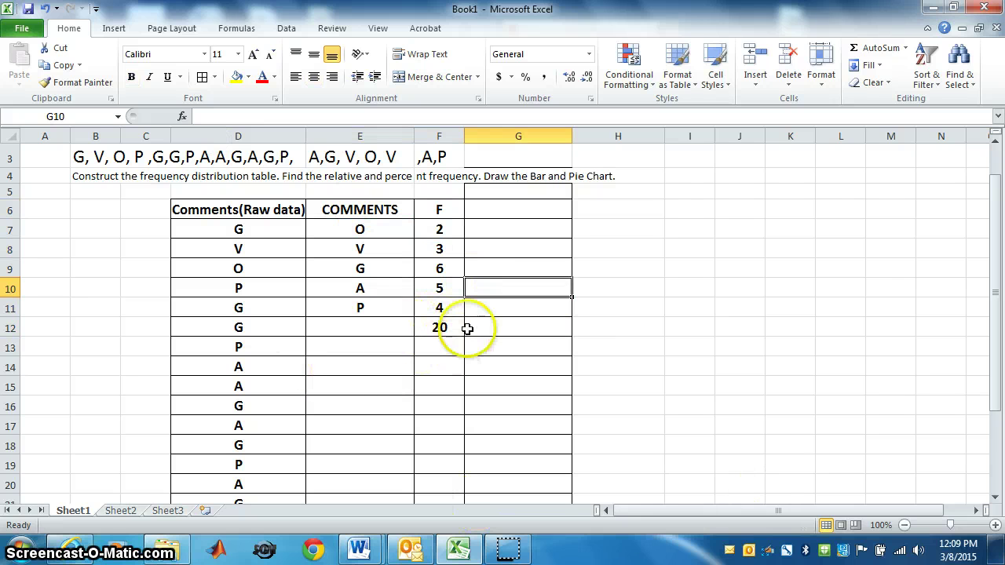
pyautogui.click(439, 328)
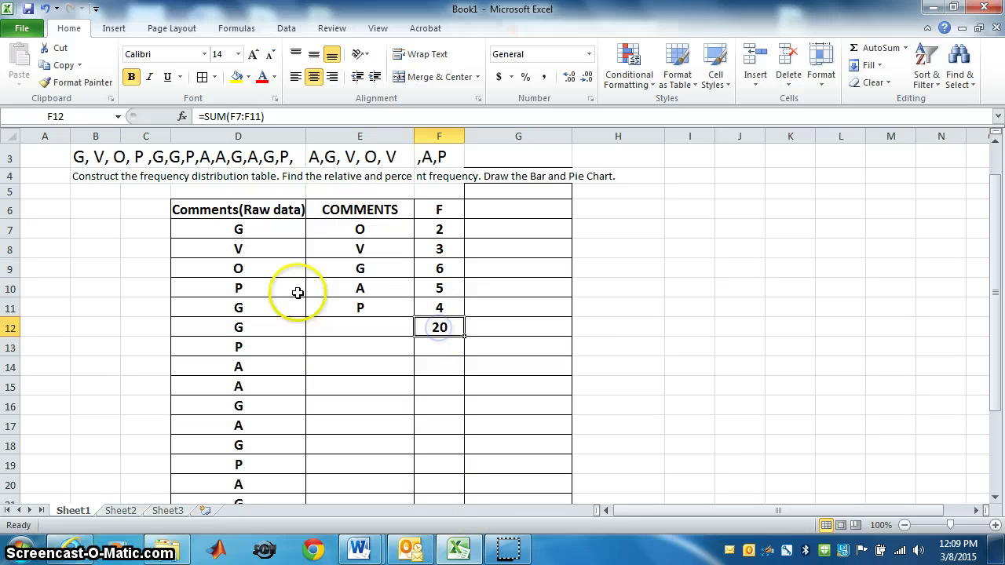
pyautogui.click(236, 77)
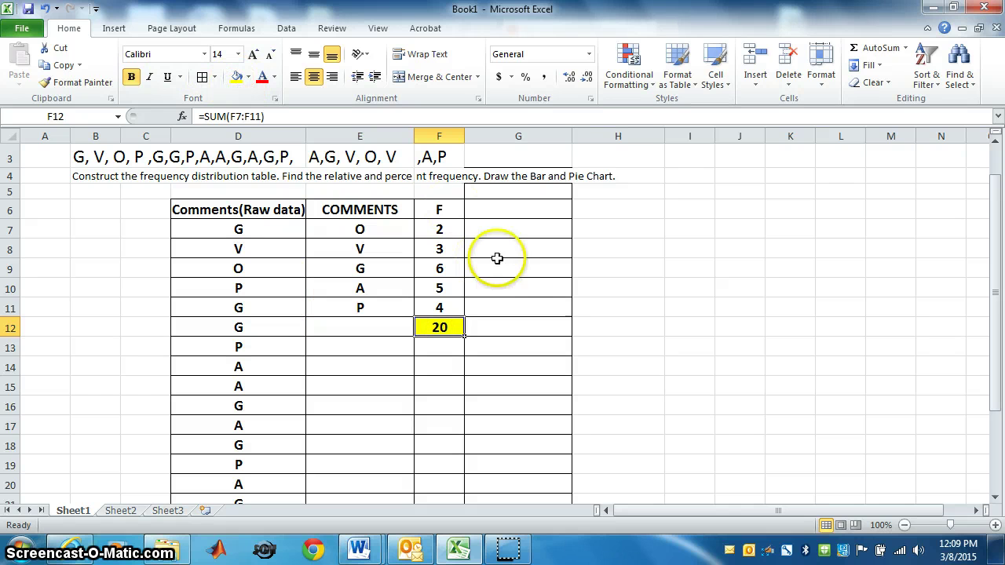
# Step: Add a 'Relative freq.' header in G6 and enter =F7/20 in G7
pyautogui.click(487, 213)
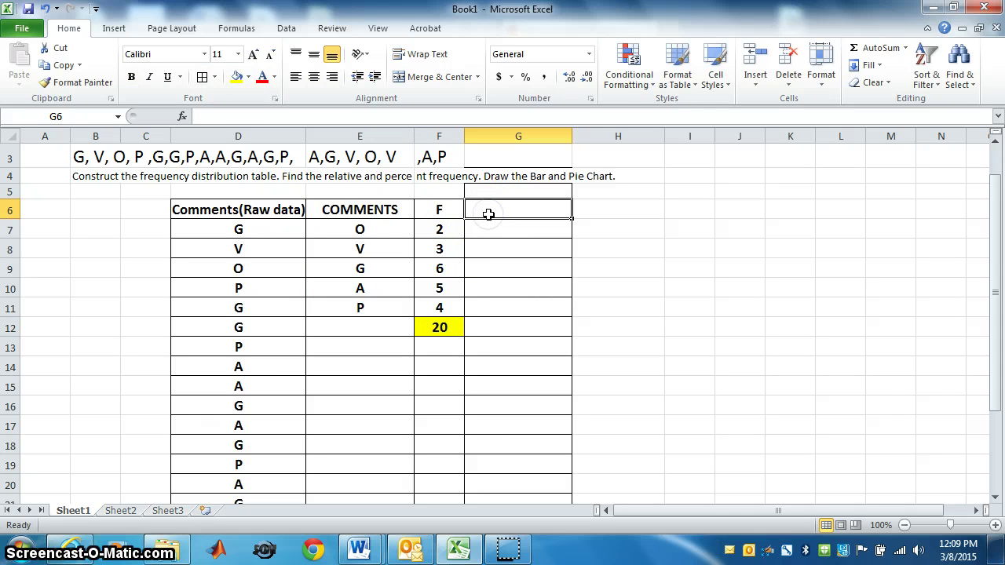
pyautogui.write('Relati')
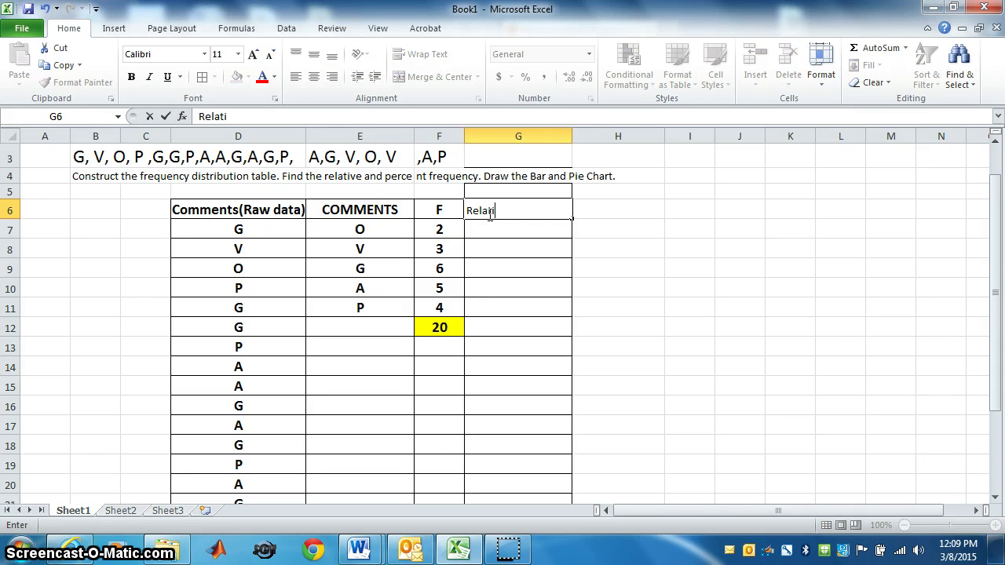
pyautogui.write('ve freq.')
pyautogui.click(486, 223)
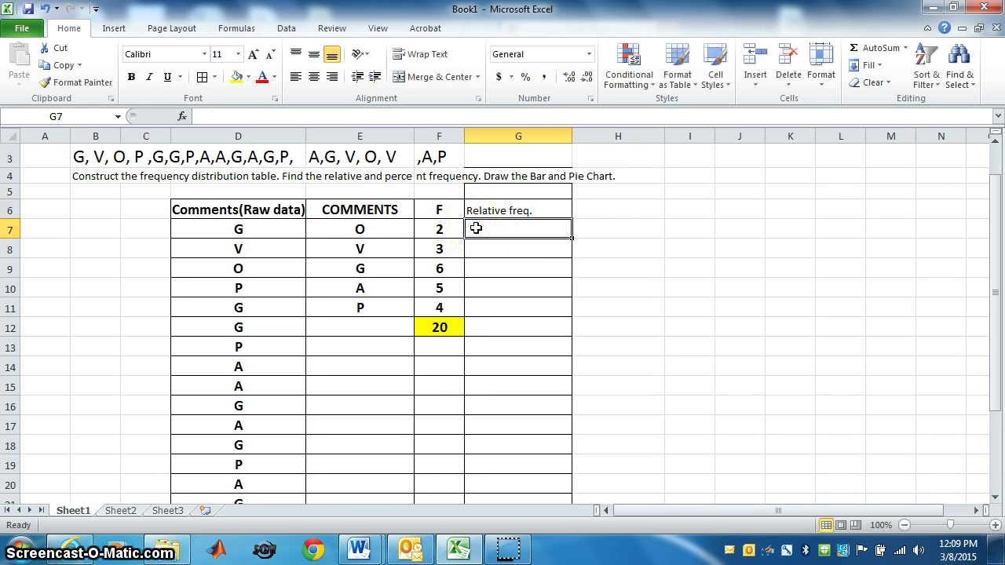
pyautogui.write('=')
pyautogui.click(439, 229)
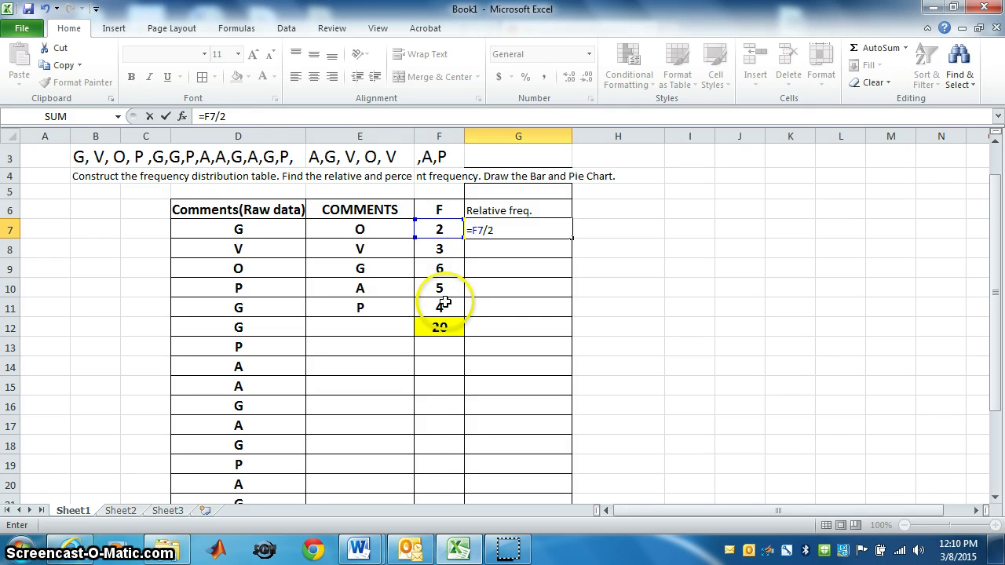
pyautogui.press('Return')
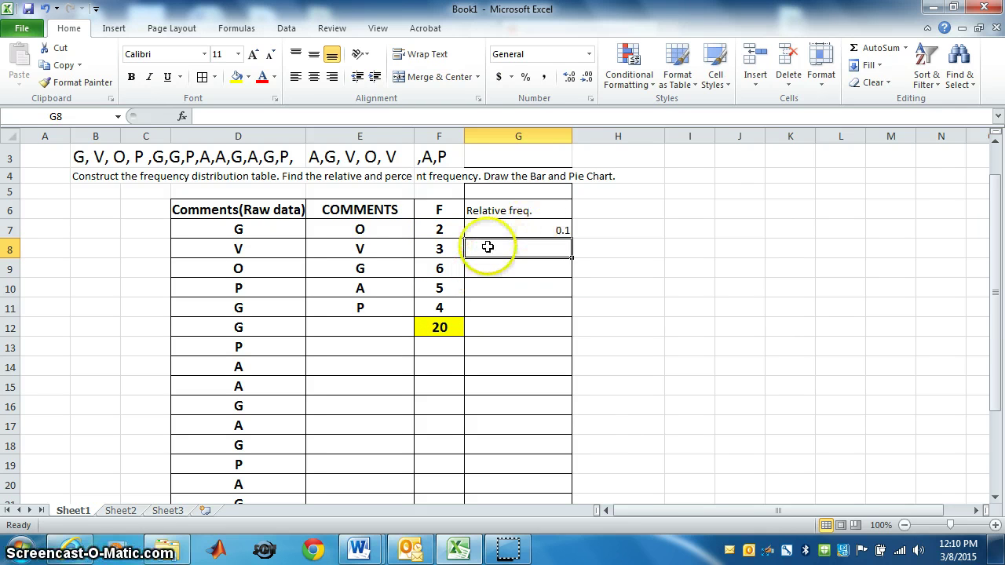
# Step: Fill the G7 formula down to G11, giving 0.1, 0.15, 0.3, 0.25 and 0.2
pyautogui.click(533, 226)
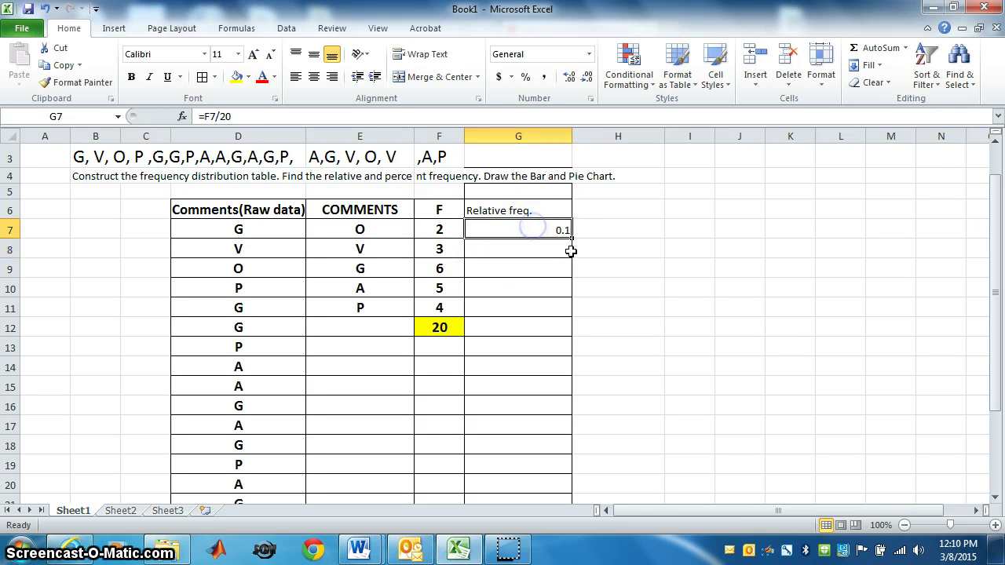
pyautogui.moveTo(570, 244); pyautogui.dragTo(570, 246)
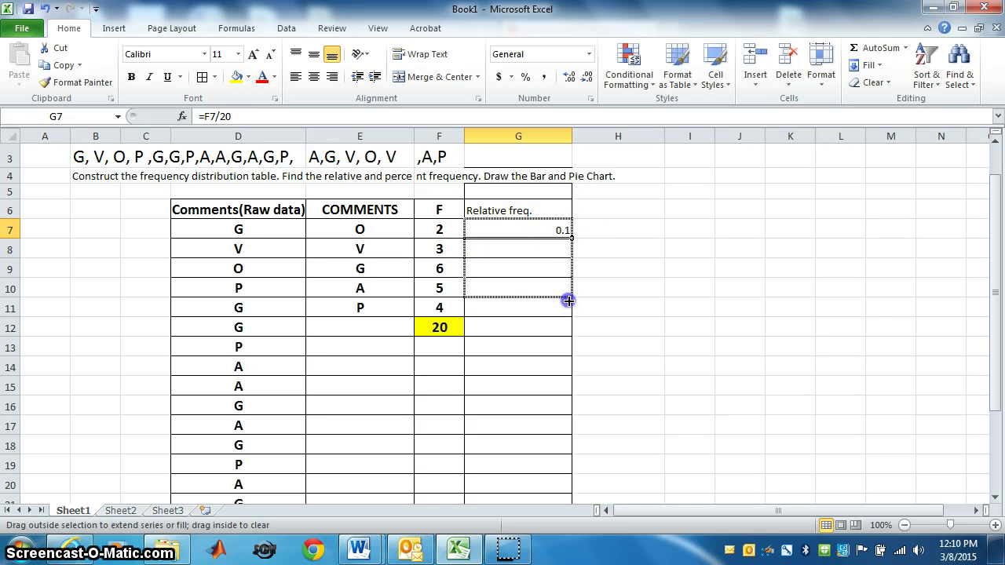
pyautogui.moveTo(568, 299); pyautogui.dragTo(567, 308)
pyautogui.click(723, 336)
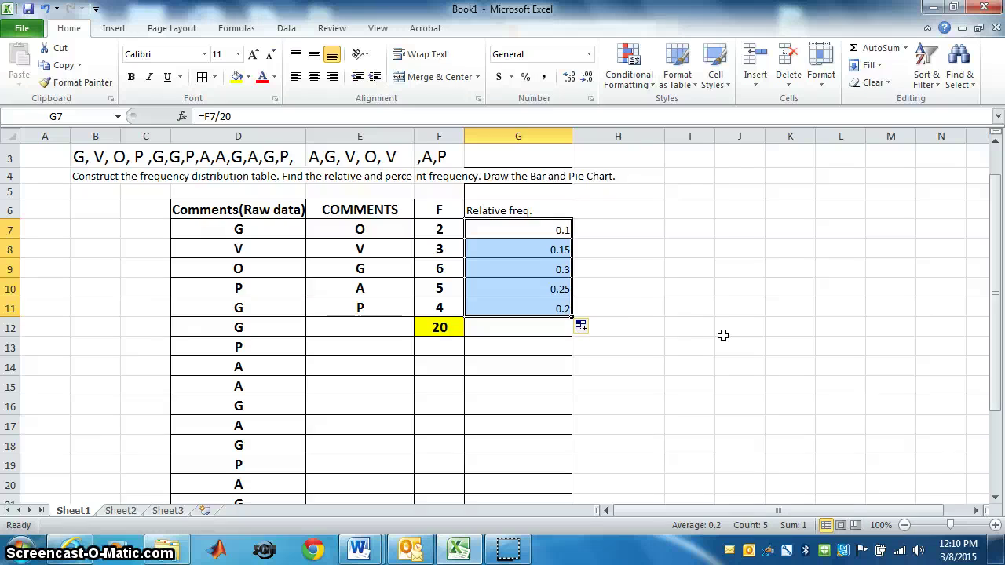
# Step: Add a 'Percent freq.' header in H6
pyautogui.click(597, 212)
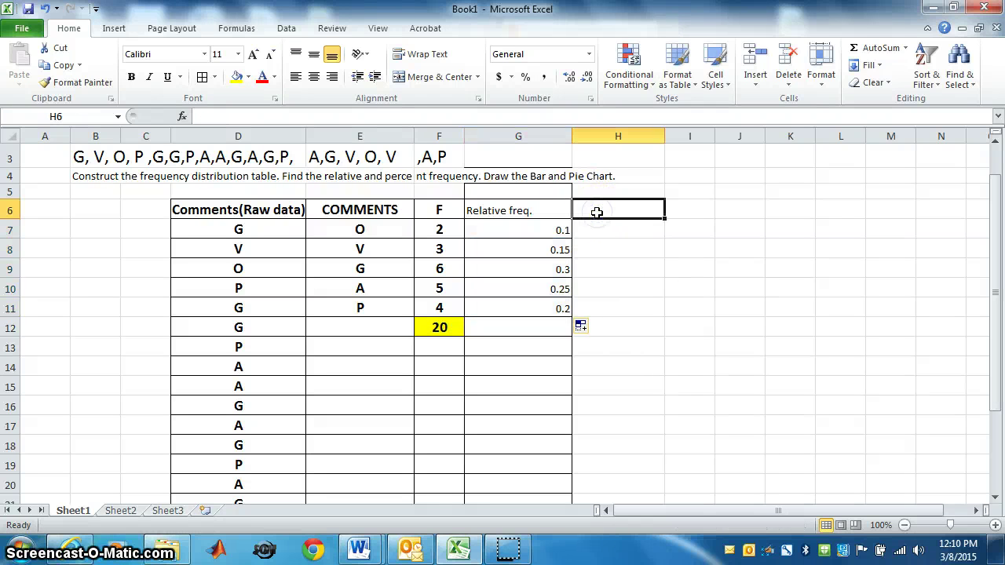
pyautogui.write('Per')
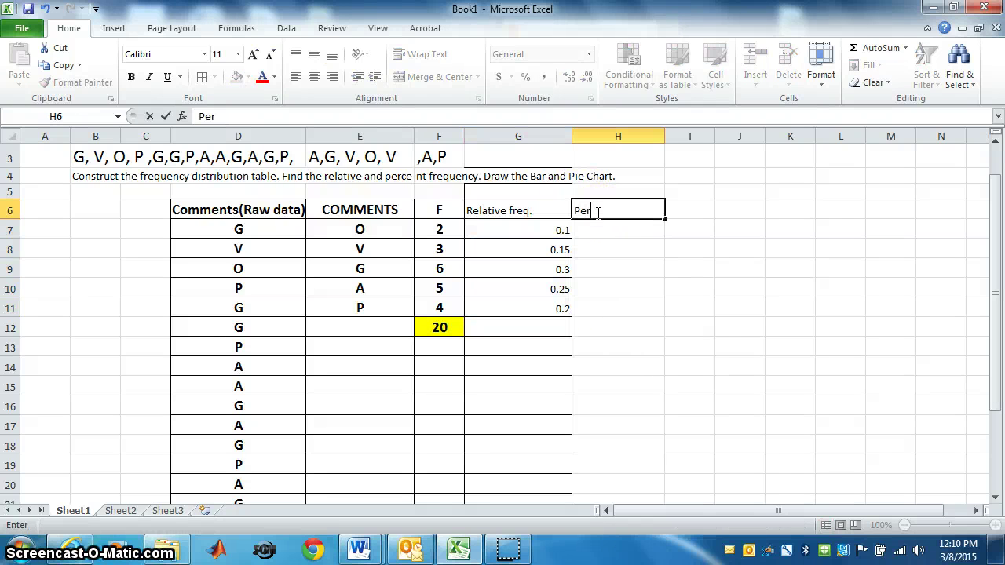
pyautogui.write('cent ')
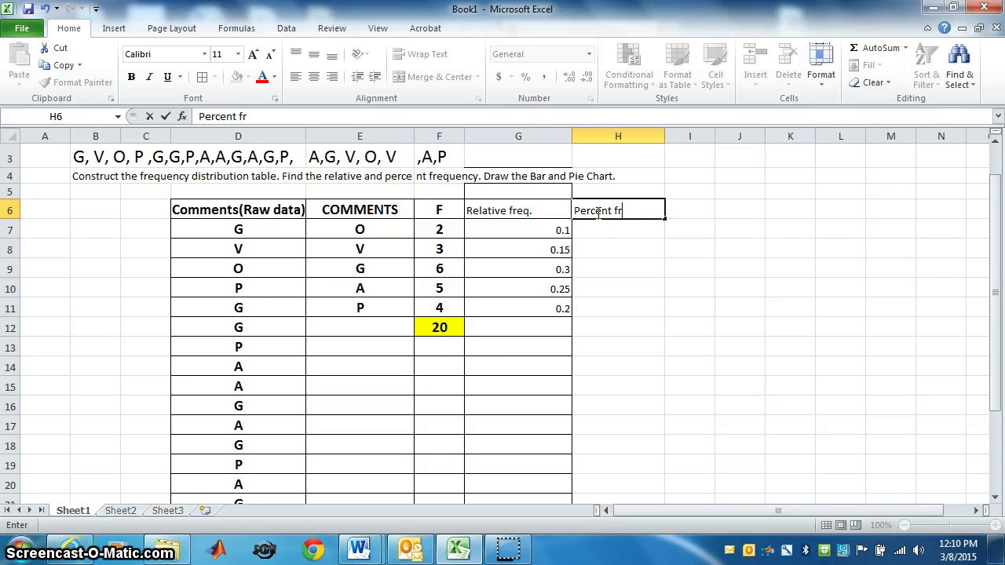
pyautogui.write('freq.')
pyautogui.click(598, 229)
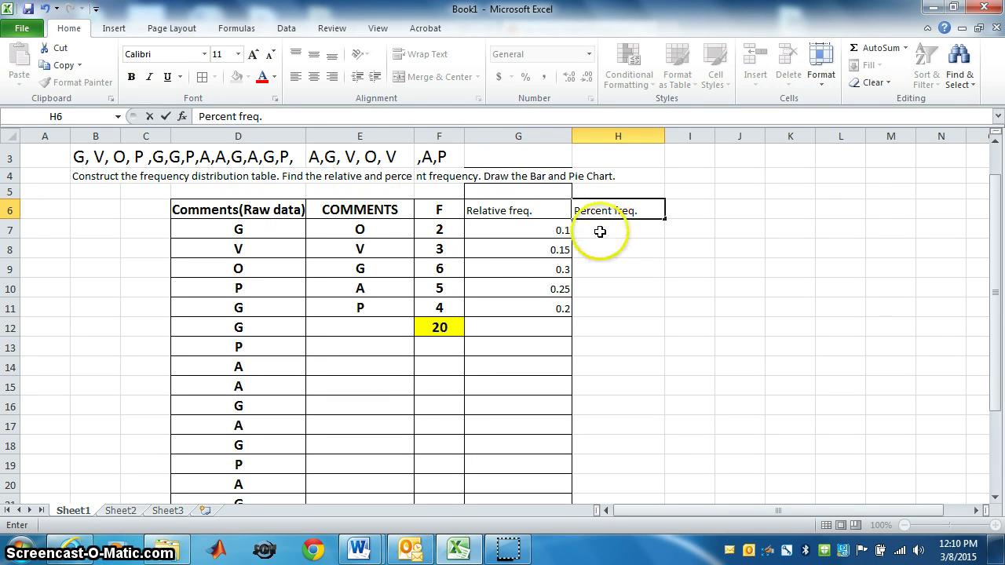
pyautogui.click(514, 210)
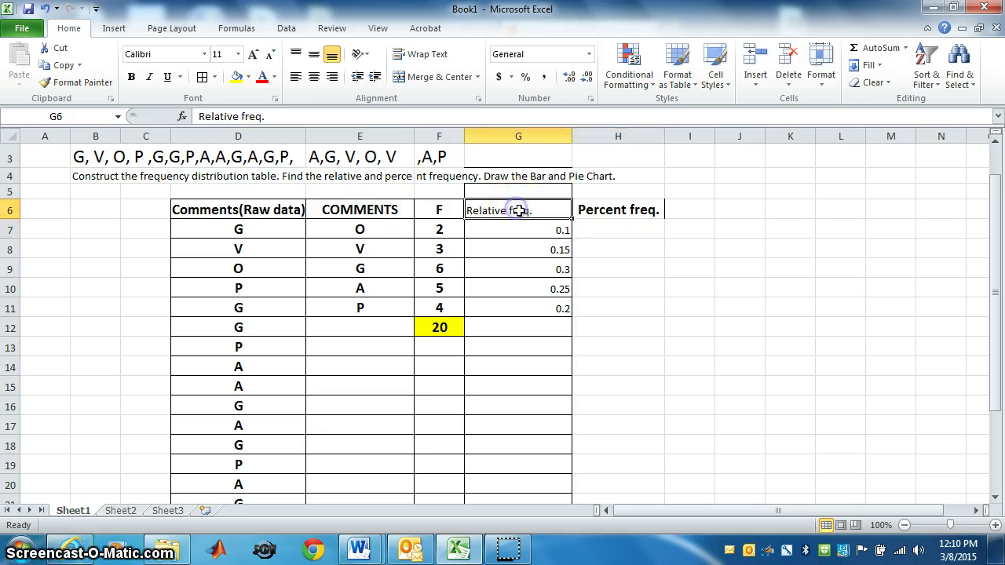
# Step: Enter =G7*100 in H7, giving 10
pyautogui.click(592, 231)
pyautogui.write('=')
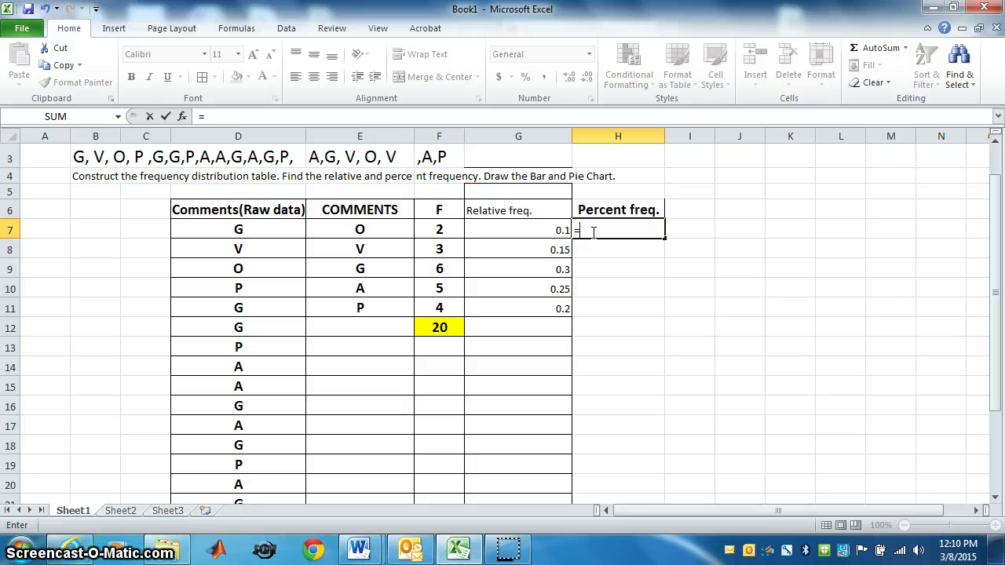
pyautogui.click(552, 229)
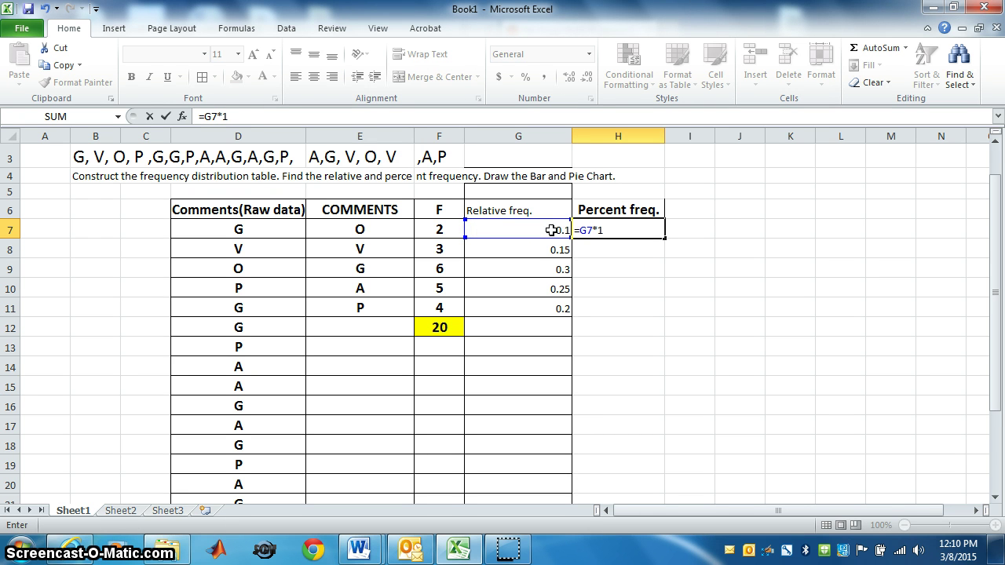
pyautogui.press('Return')
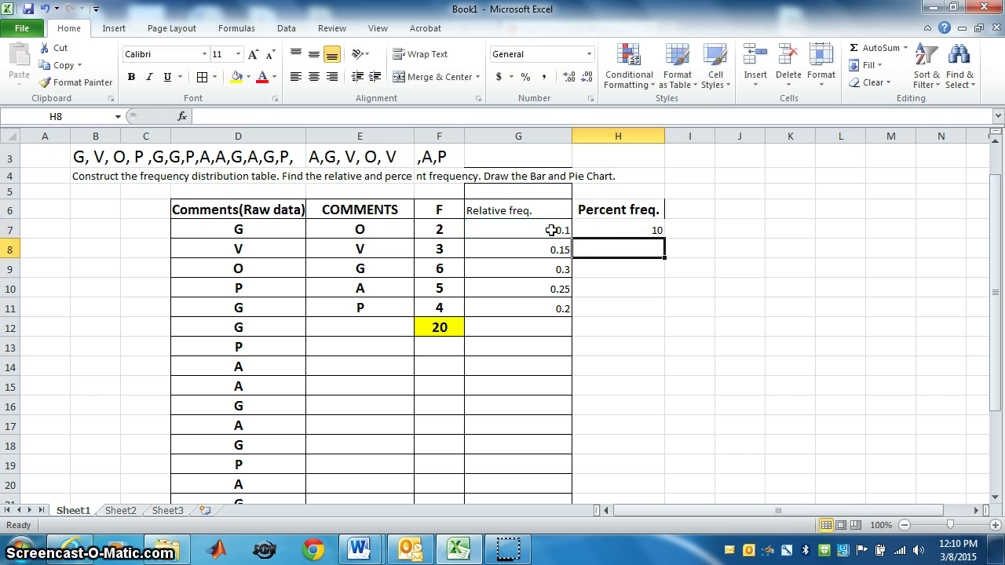
# Step: Copy the H7 formula down to H11, centre and bold it, and AutoSum the column to 100
pyautogui.click(614, 228)
pyautogui.moveTo(658, 231); pyautogui.dragTo(663, 236)
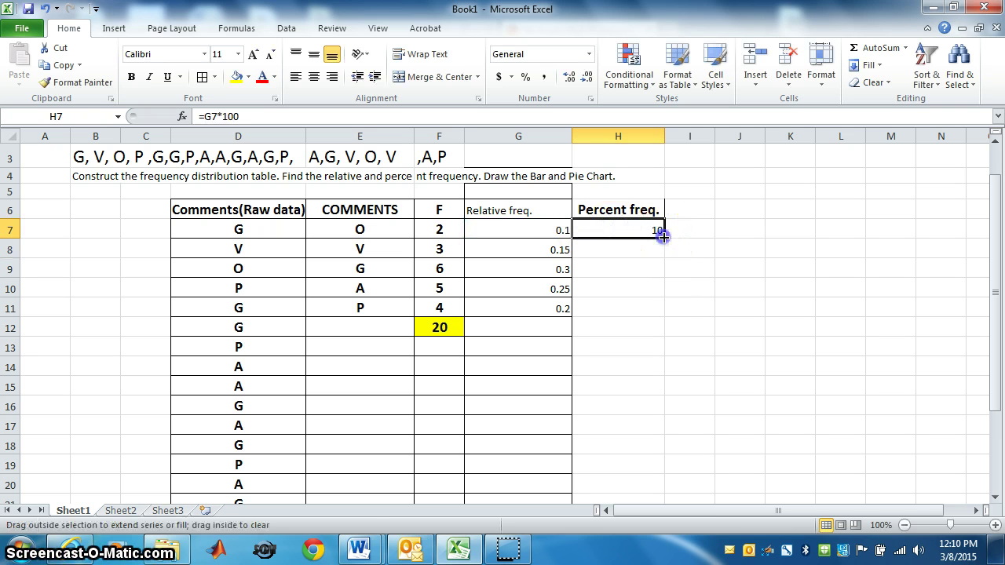
pyautogui.moveTo(662, 312); pyautogui.dragTo(664, 313)
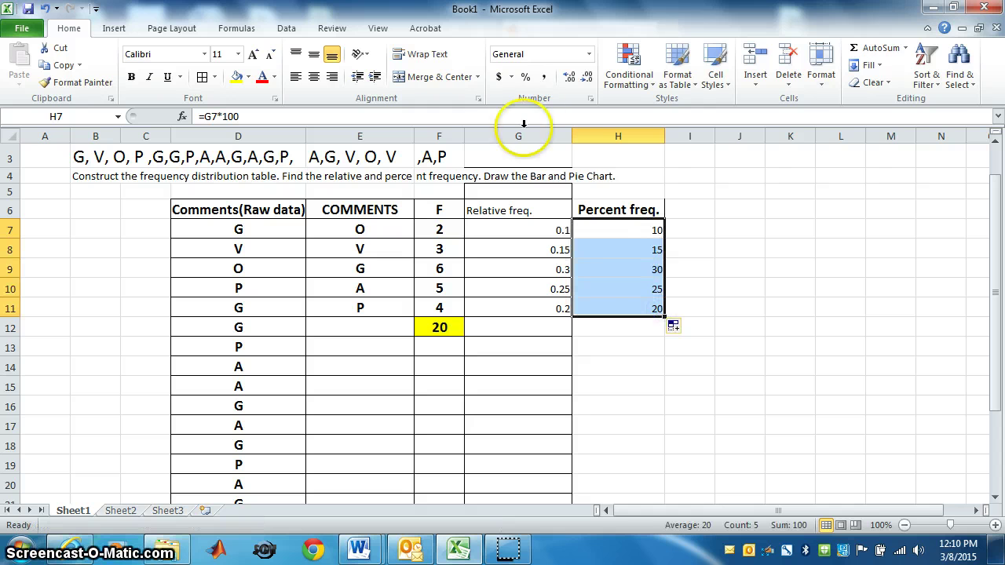
pyautogui.click(313, 76)
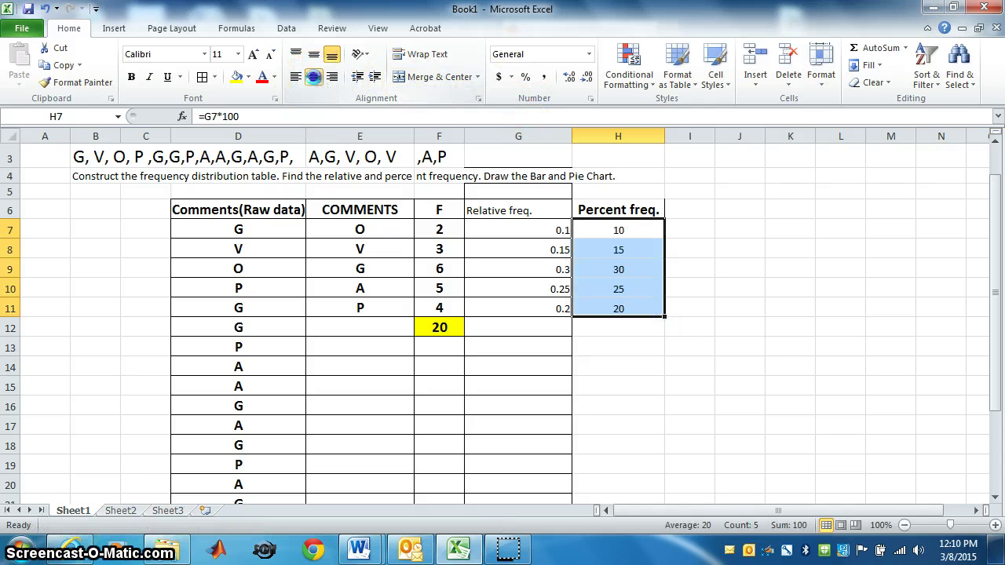
pyautogui.click(132, 79)
pyautogui.click(630, 399)
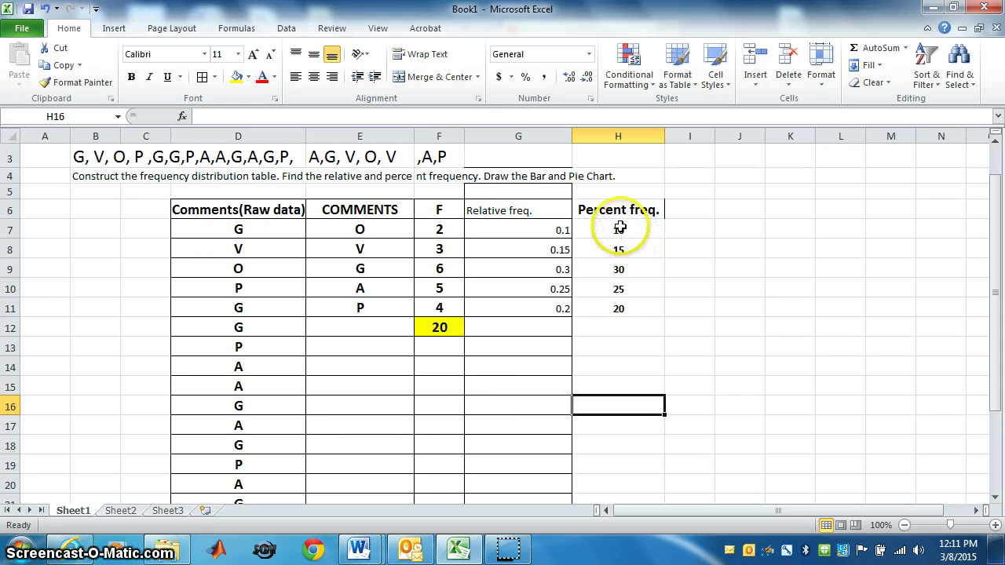
pyautogui.moveTo(619, 229); pyautogui.dragTo(621, 322)
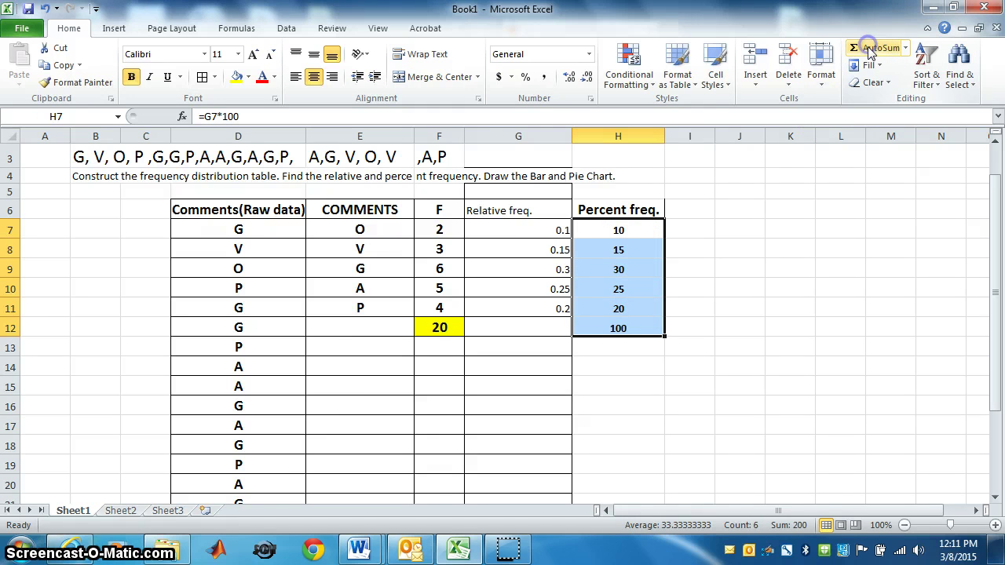
pyautogui.click(627, 362)
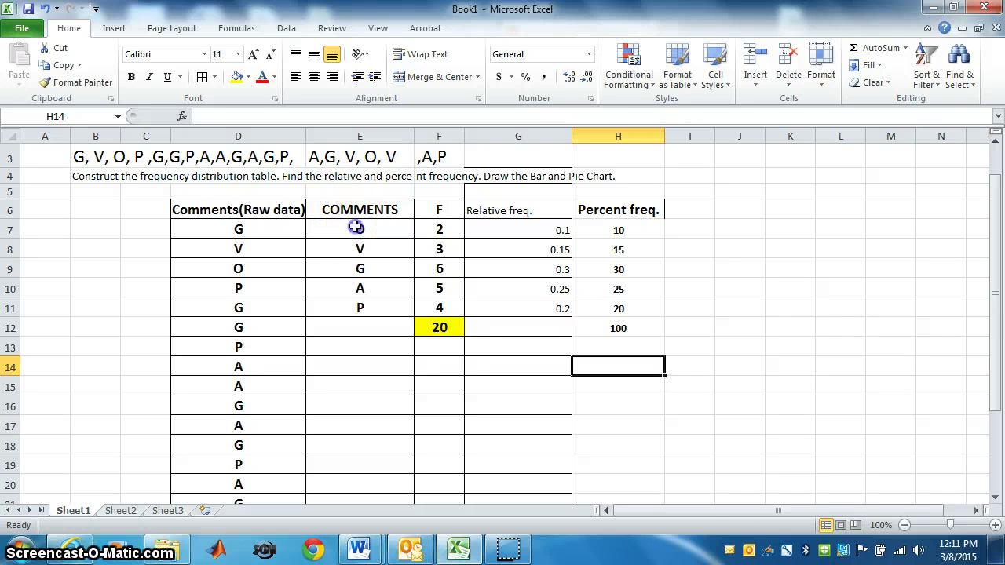
# Step: Insert a clustered 2-D bar chart of the grades and counts in E7:F11
pyautogui.moveTo(356, 227); pyautogui.dragTo(425, 303)
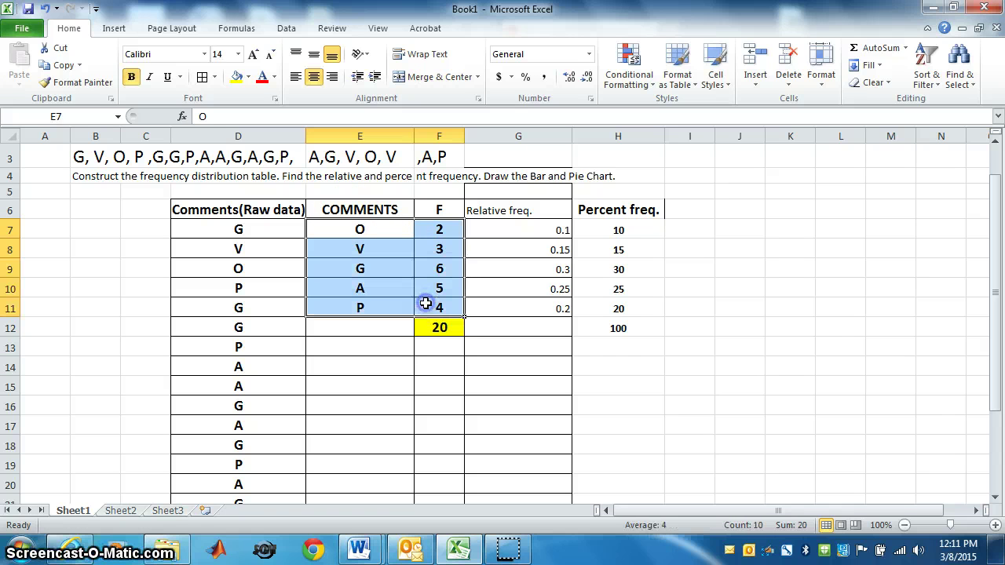
pyautogui.click(112, 29)
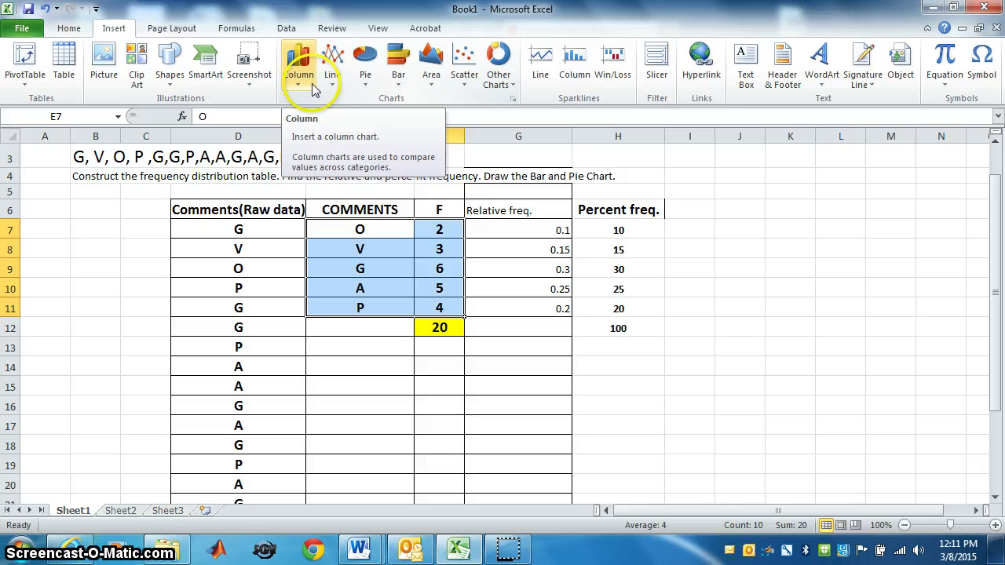
pyautogui.click(397, 70)
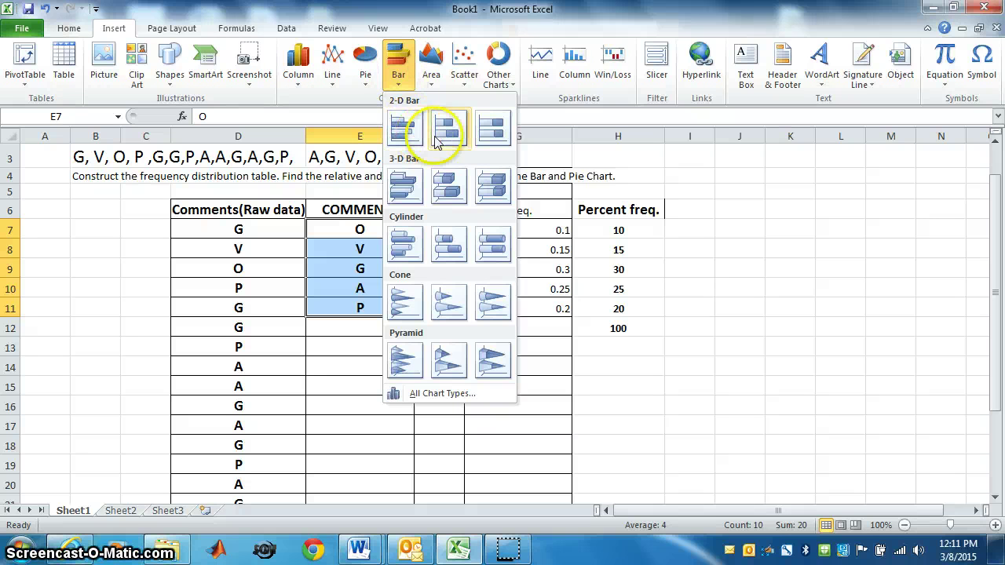
pyautogui.click(400, 138)
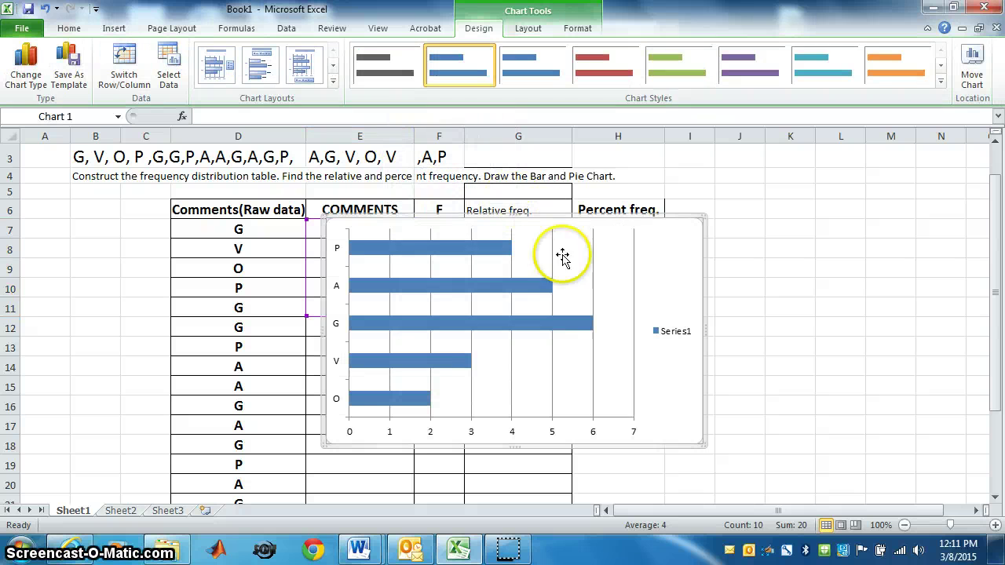
# Step: Enlarge the bar chart's plot area and move the chart to the right of the table
pyautogui.click(570, 237)
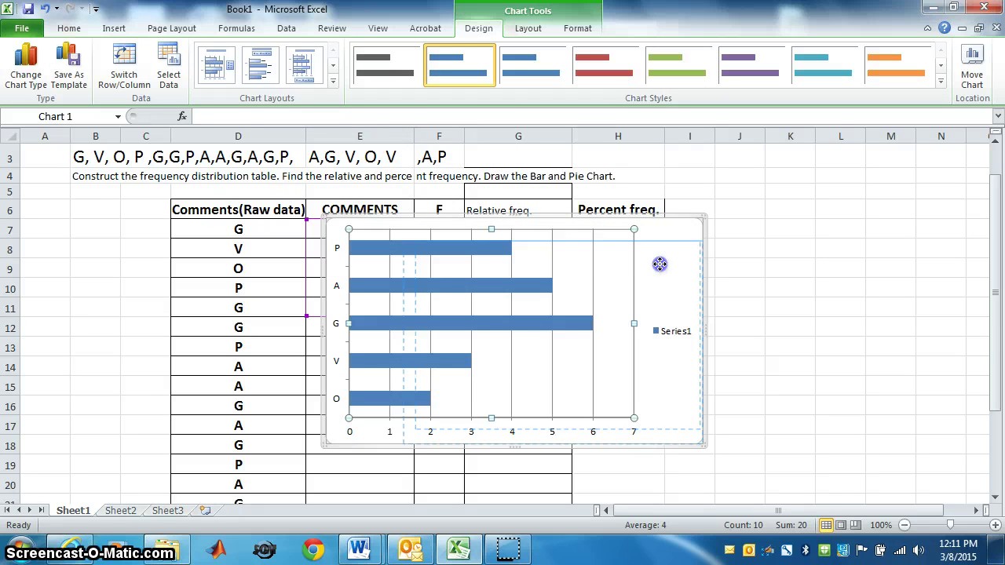
pyautogui.moveTo(659, 264); pyautogui.dragTo(928, 211)
pyautogui.moveTo(850, 226); pyautogui.dragTo(780, 233)
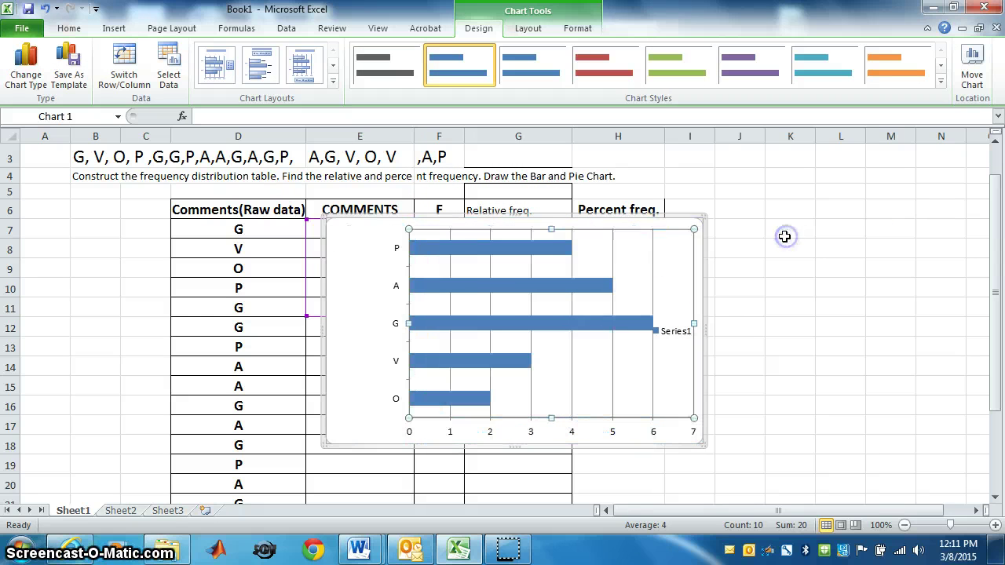
pyautogui.click(572, 235)
pyautogui.moveTo(395, 224); pyautogui.dragTo(683, 185)
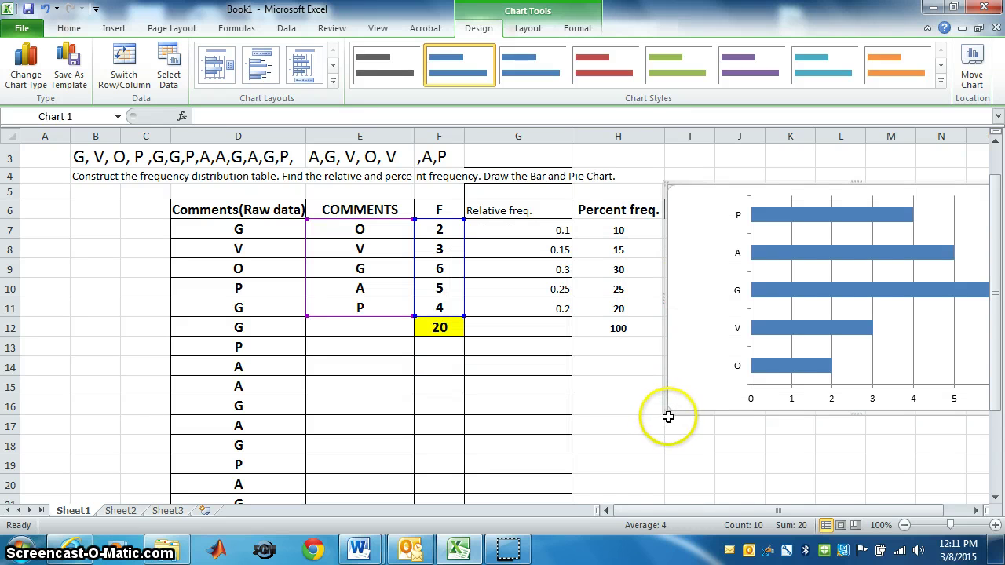
pyautogui.moveTo(666, 412); pyautogui.dragTo(657, 407)
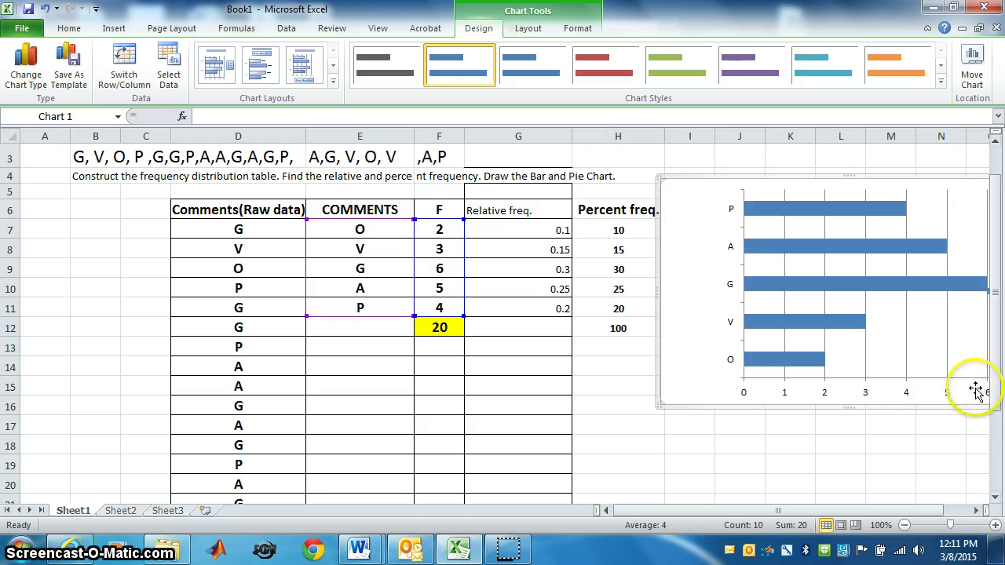
pyautogui.moveTo(920, 514); pyautogui.dragTo(948, 515)
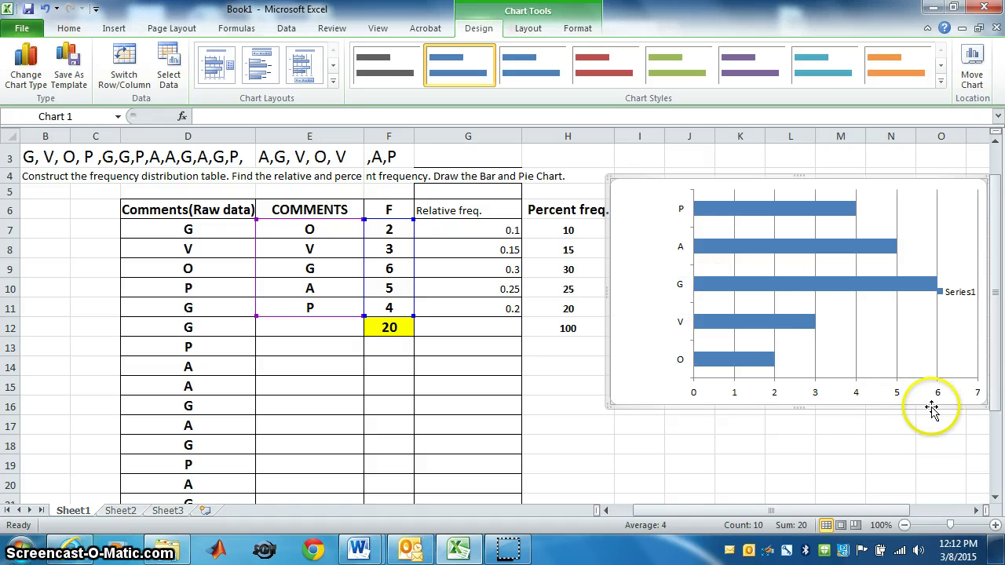
# Step: Insert a 2-D pie chart of the grade counts in E7:F11
pyautogui.click(994, 498)
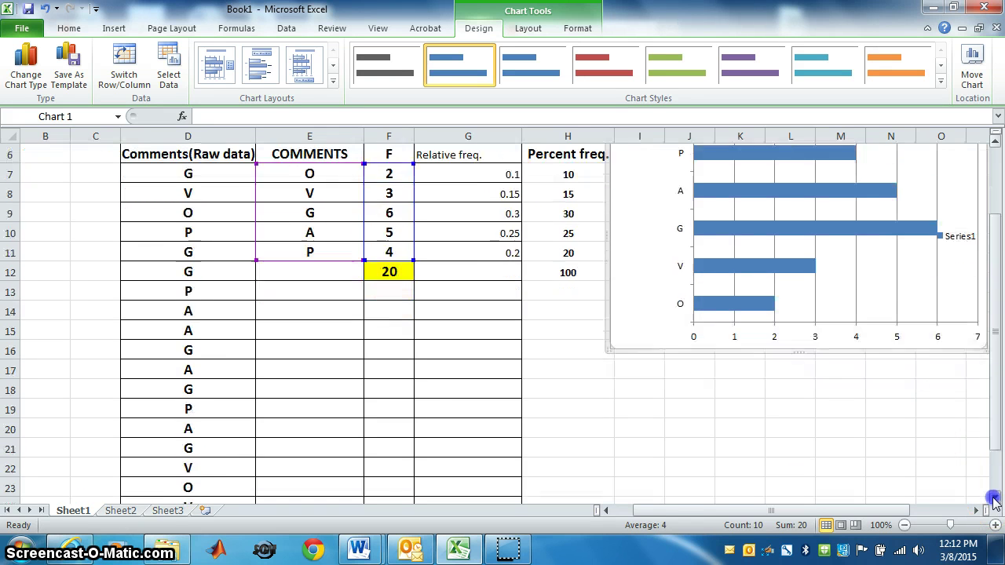
pyautogui.moveTo(989, 412); pyautogui.dragTo(986, 290)
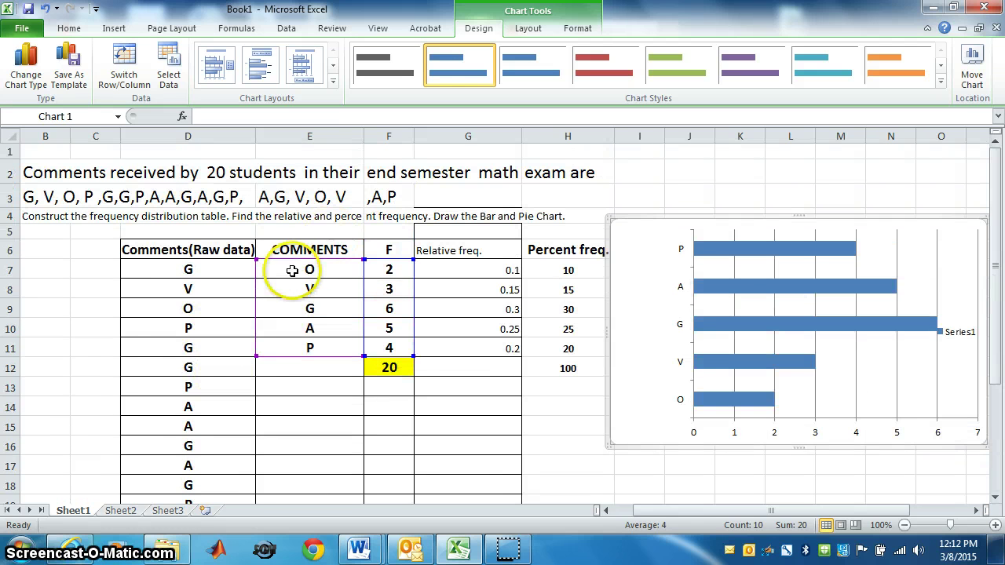
pyautogui.moveTo(272, 271); pyautogui.dragTo(377, 344)
pyautogui.click(114, 29)
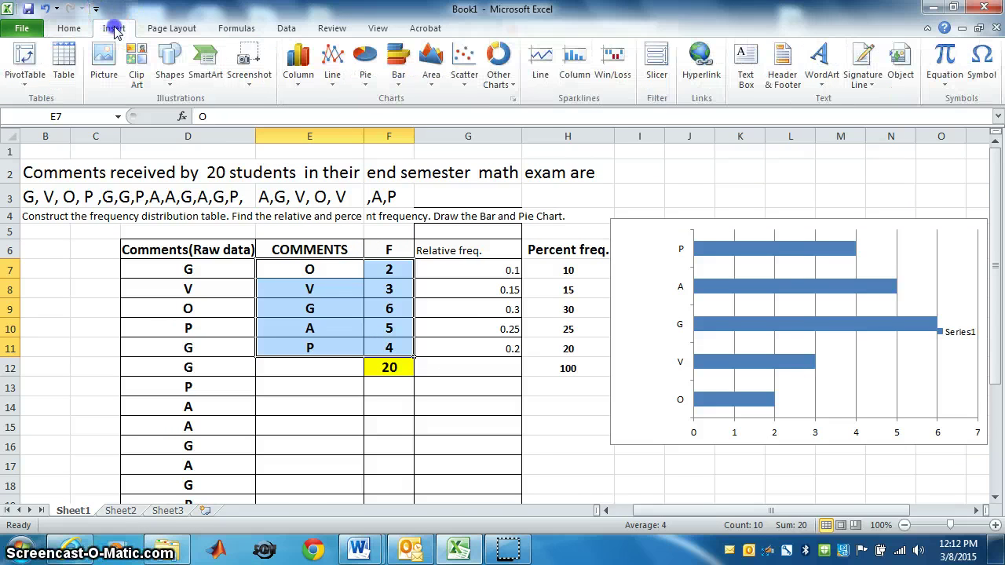
pyautogui.click(367, 75)
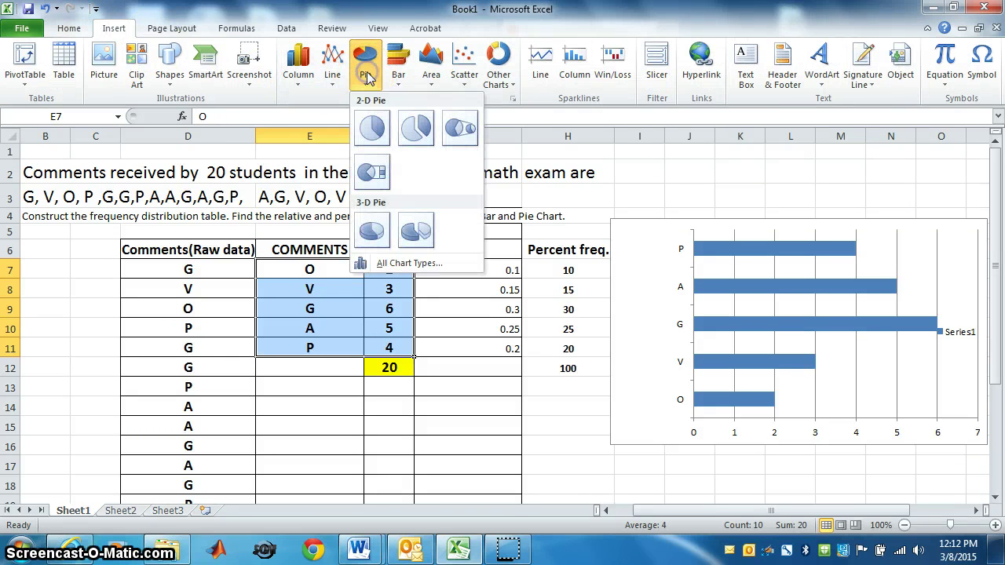
pyautogui.click(369, 141)
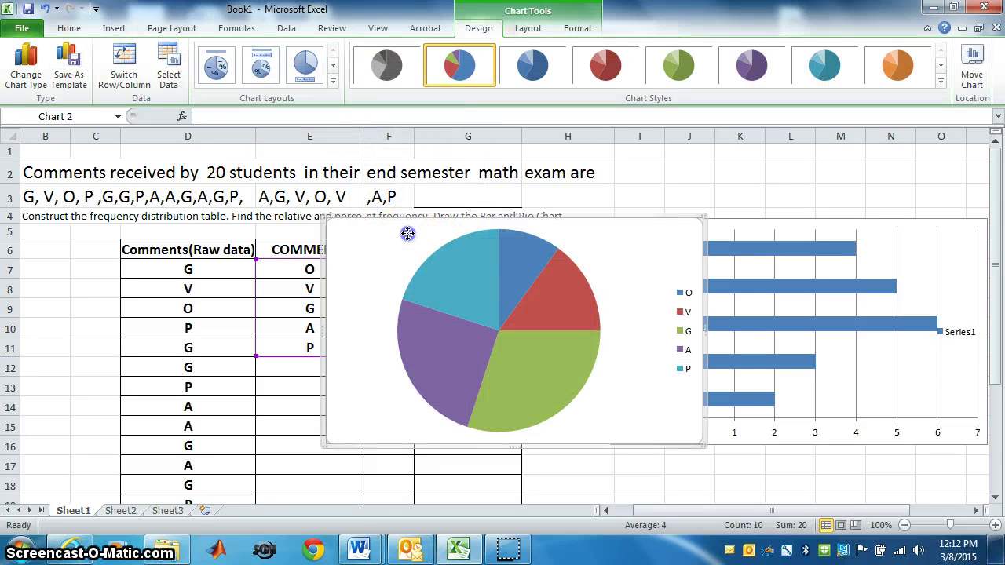
# Step: Adjust the pie's plot area and move the chart below the bar chart
pyautogui.click(417, 280)
pyautogui.scroll(-2, 619, 461)
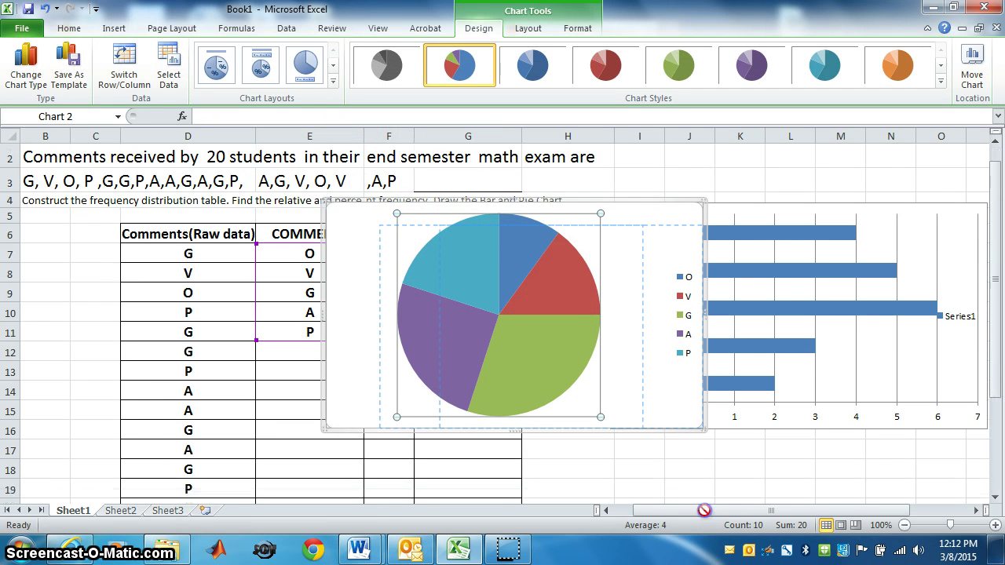
pyautogui.moveTo(742, 469); pyautogui.dragTo(746, 459)
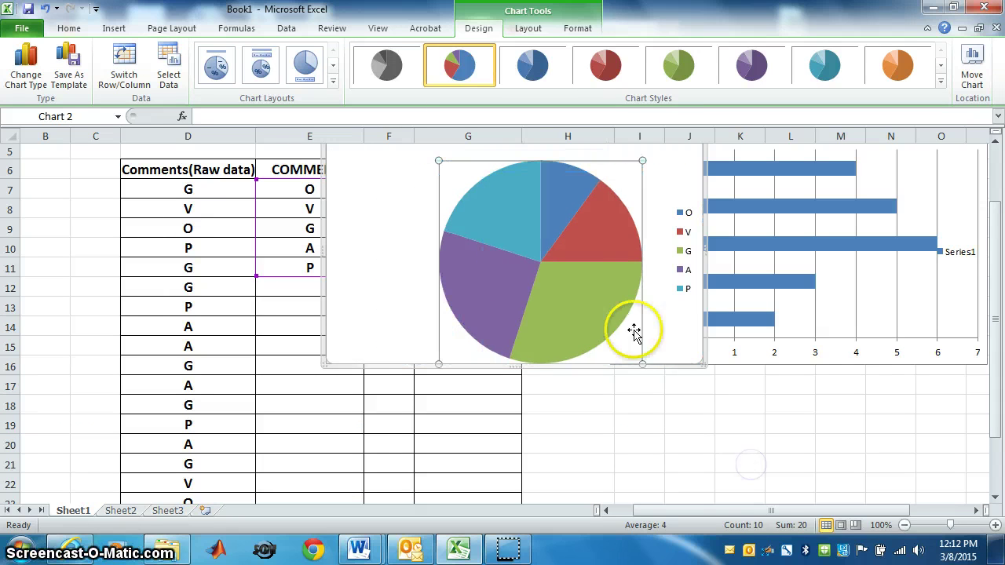
pyautogui.moveTo(369, 233); pyautogui.dragTo(630, 446)
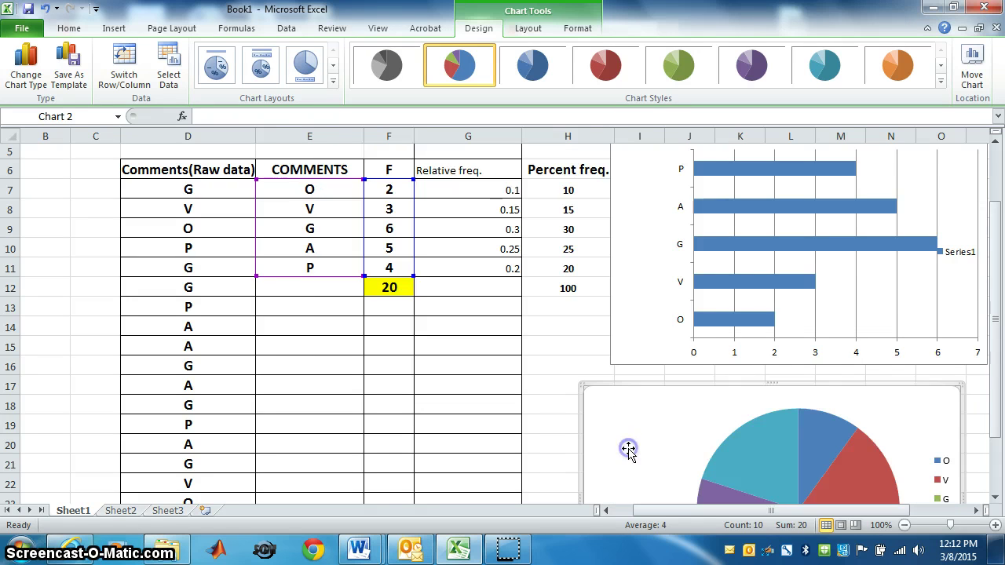
pyautogui.moveTo(996, 353); pyautogui.dragTo(997, 447)
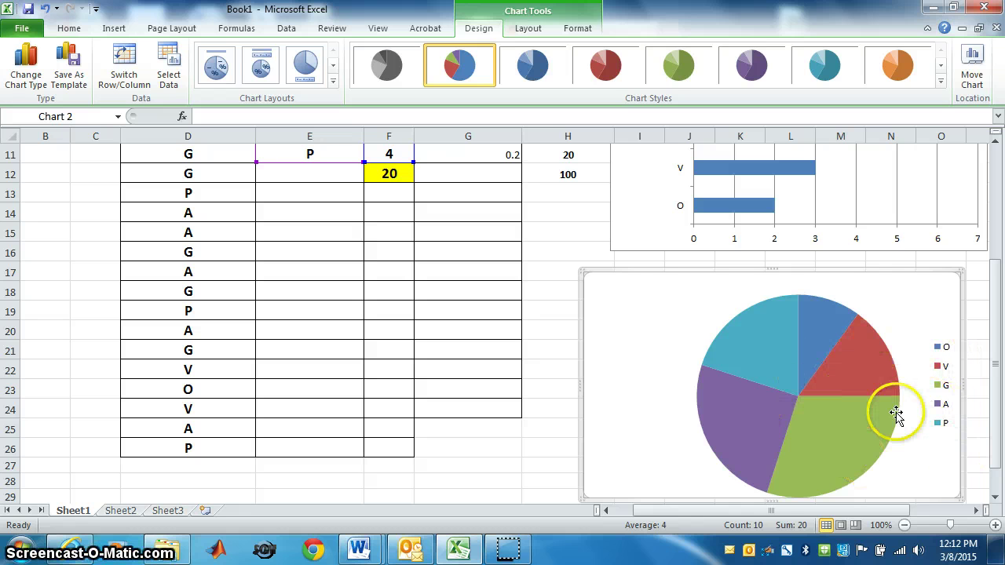
pyautogui.click(995, 499)
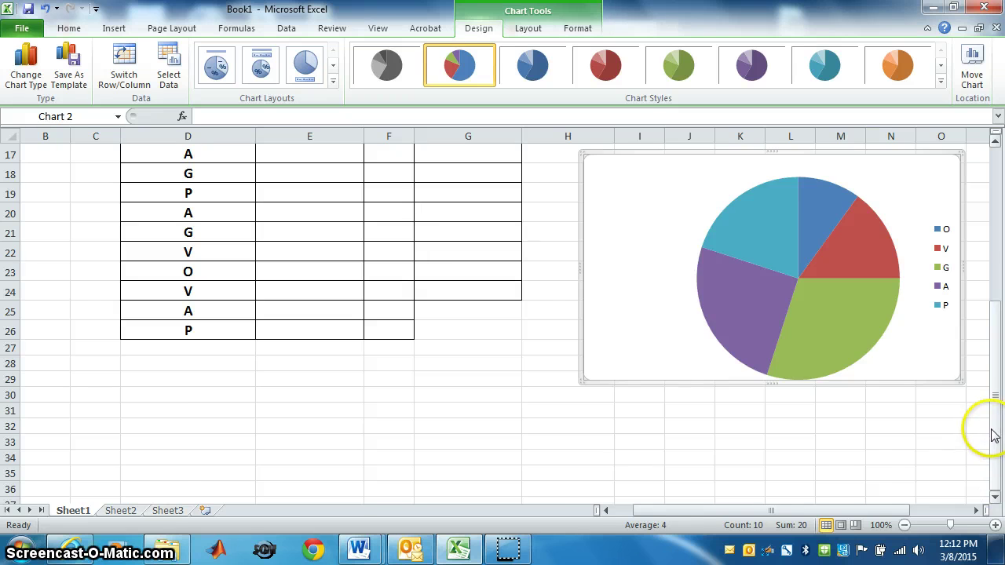
pyautogui.moveTo(986, 427); pyautogui.dragTo(999, 378)
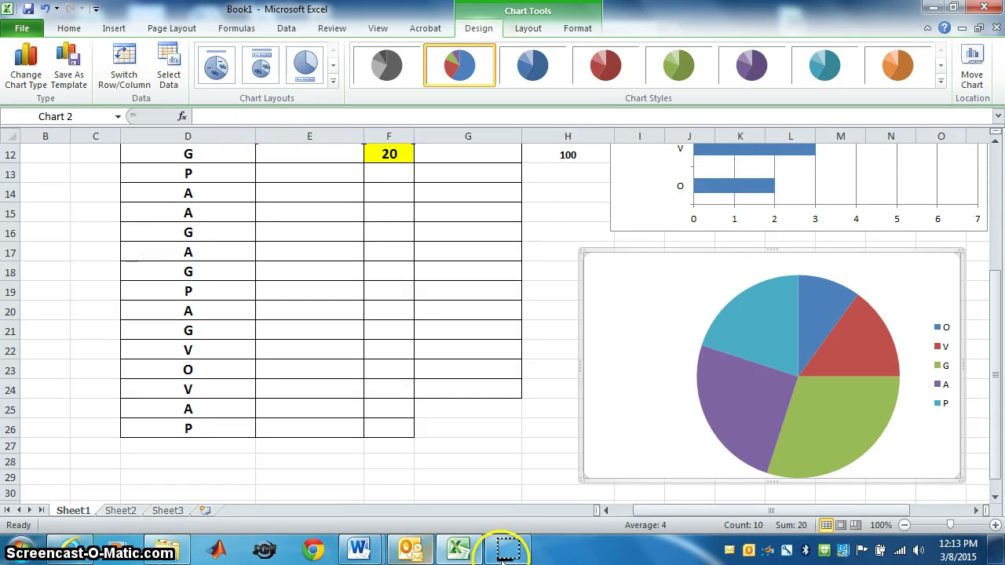